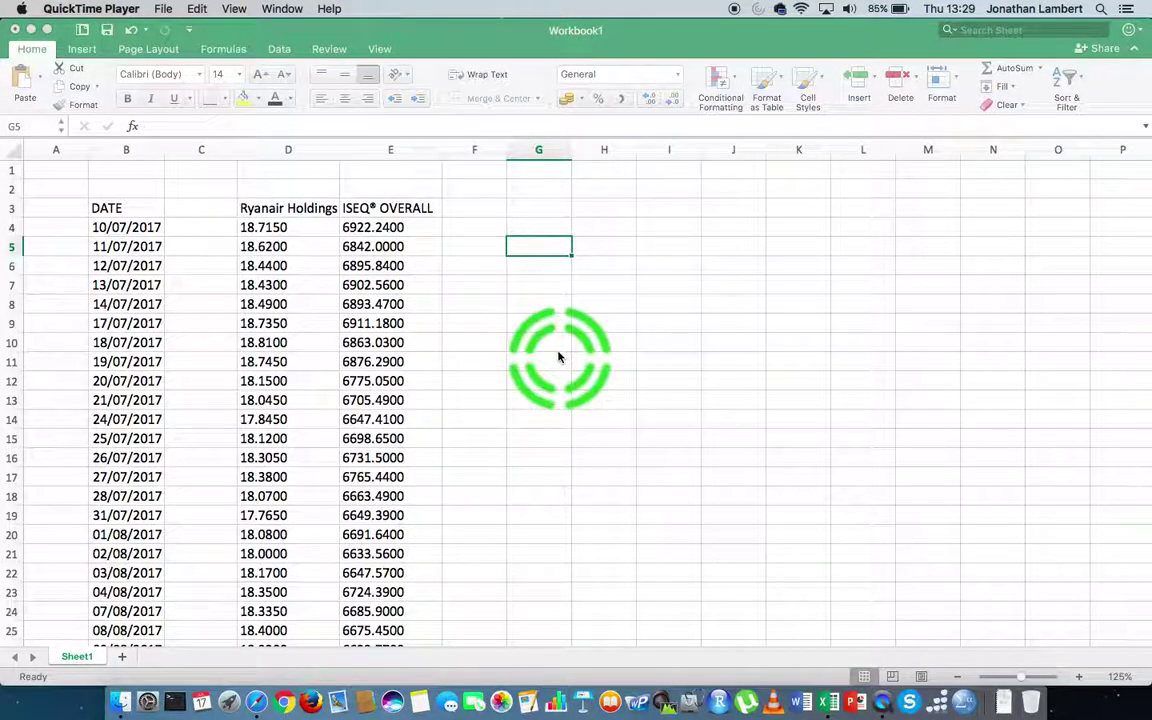
Bring the workbook forward and highlight the dates from 10/07/2017 to 09/08/2017.
{"action": "left_click", "coordinate": [47, 31]}
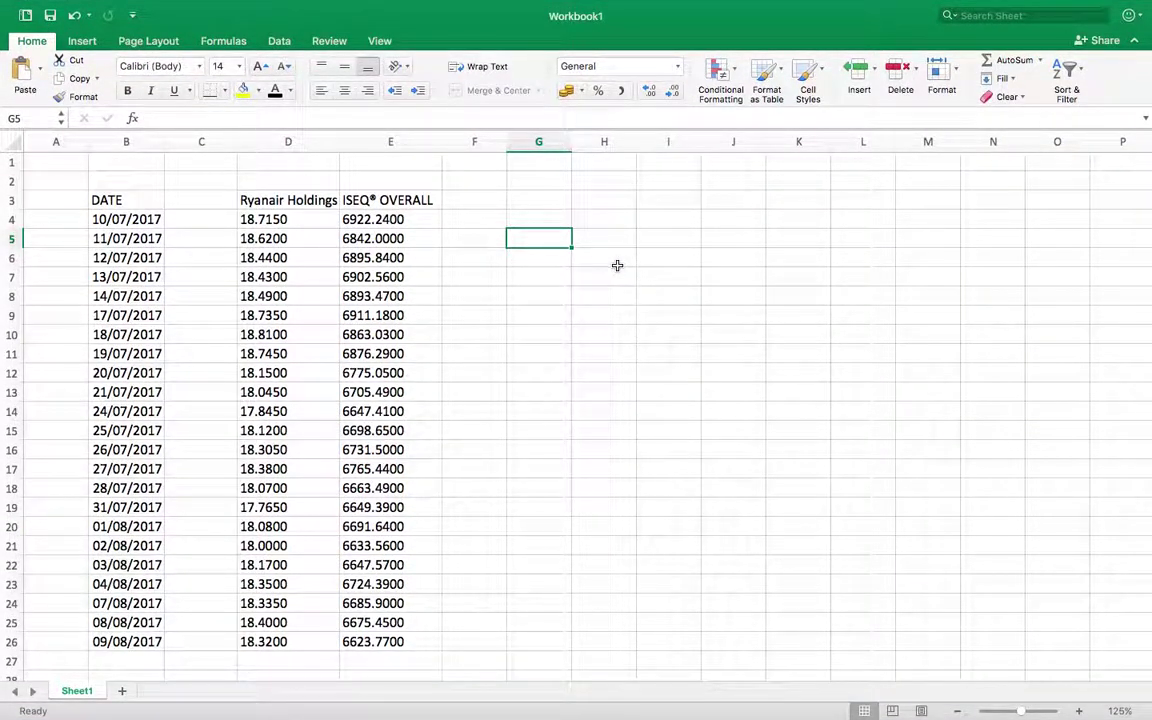
{"action": "left_click", "coordinate": [617, 265]}
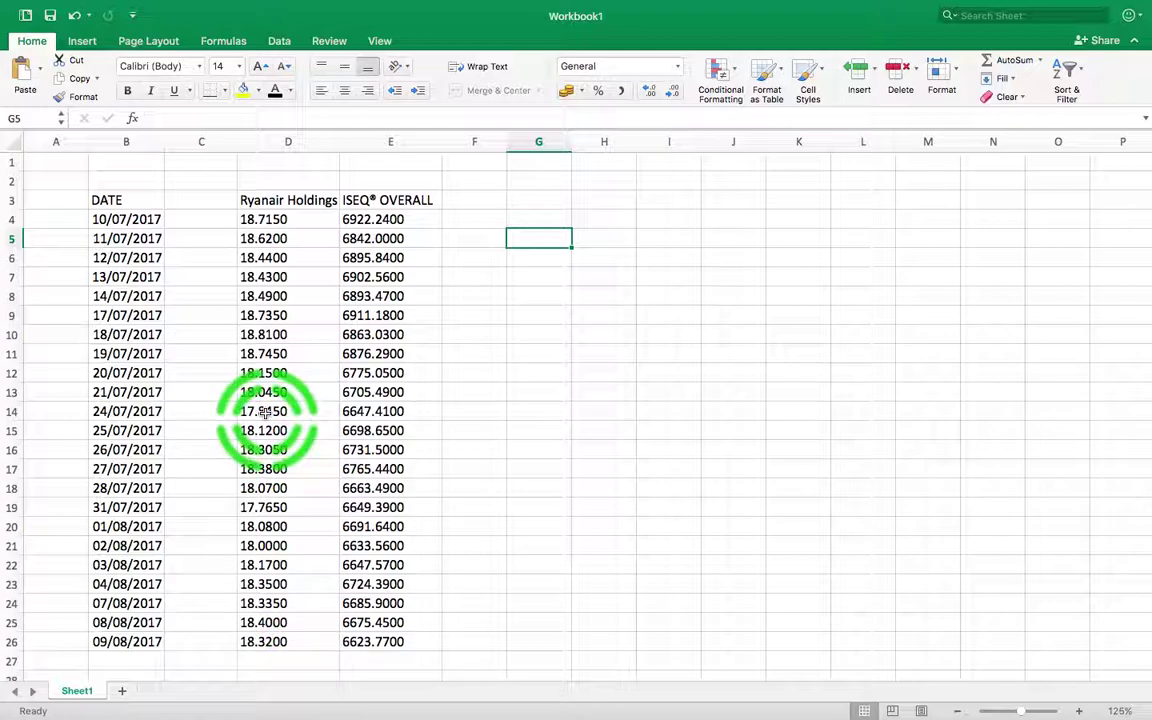
{"action": "left_click", "coordinate": [133, 220]}
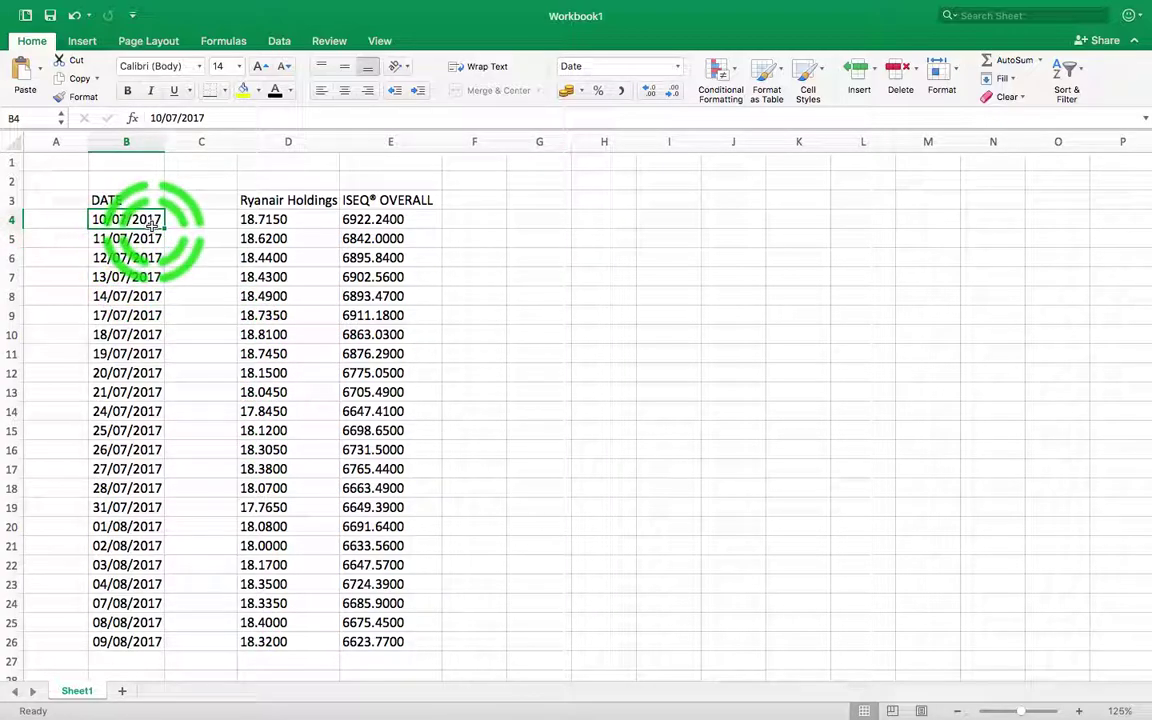
{"action": "left_click", "coordinate": [132, 642]}
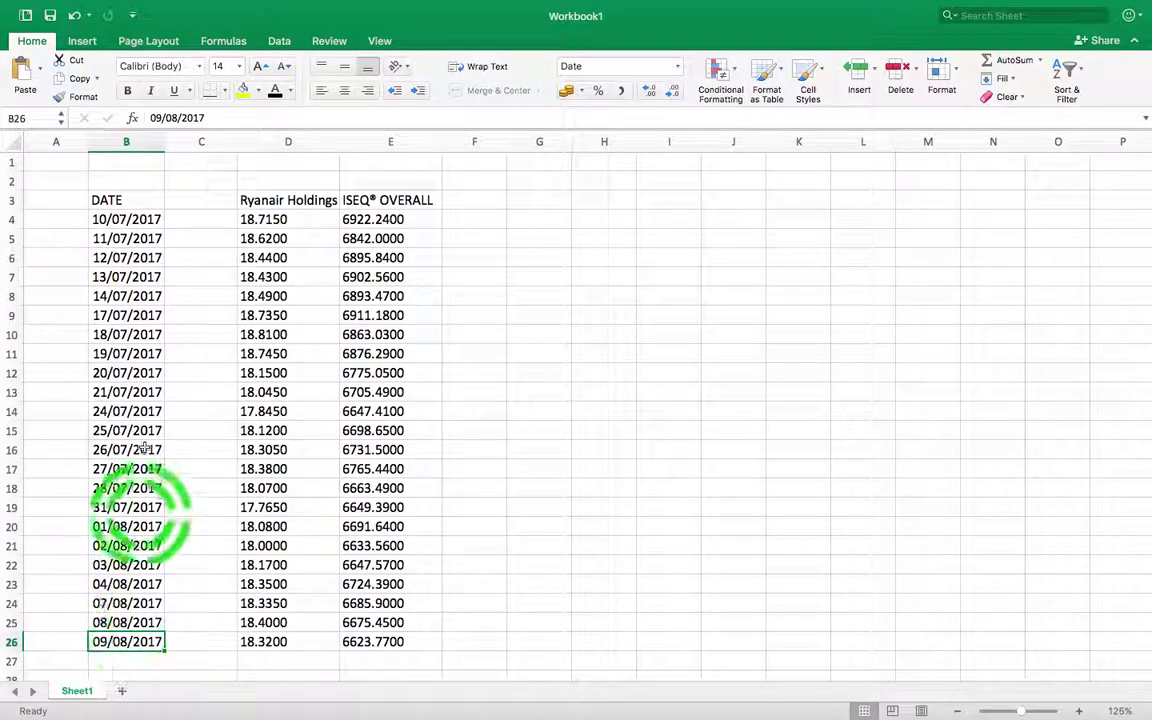
{"action": "left_click_drag", "start_coordinate": [123, 219], "coordinate": [106, 645]}
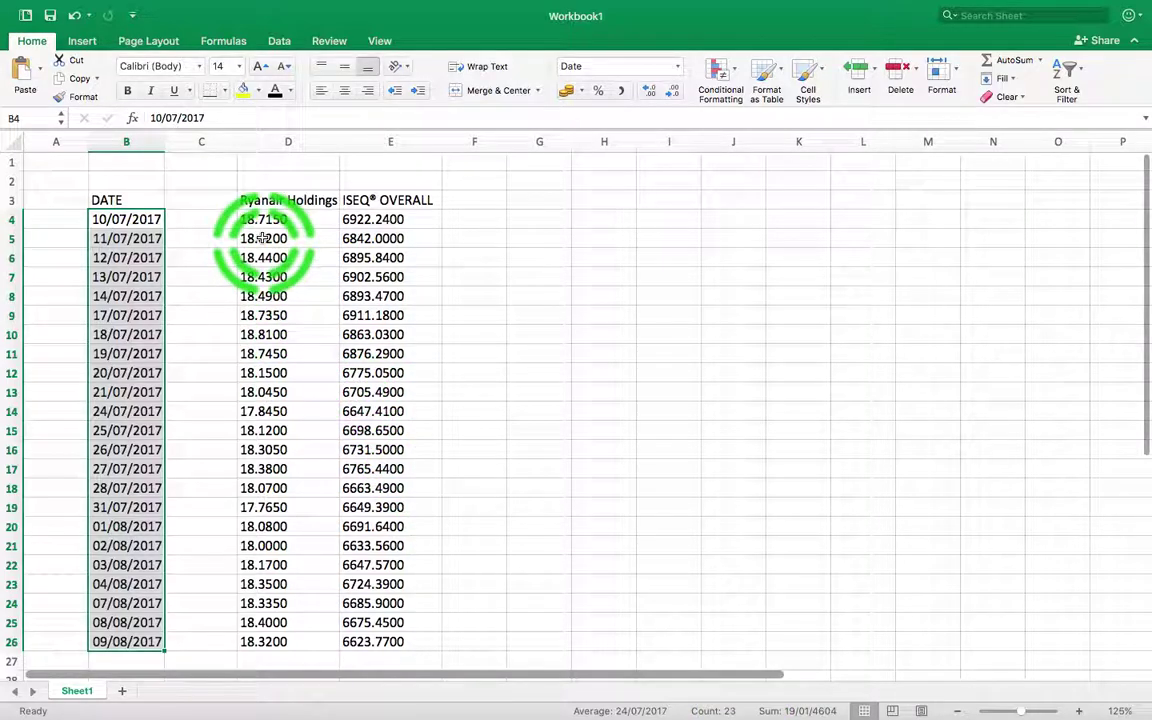
Point out the Ryanair Holdings and ISEQ OVERALL prices, selecting the 11/07 and 14/07 rows.
{"action": "left_click", "coordinate": [302, 220]}
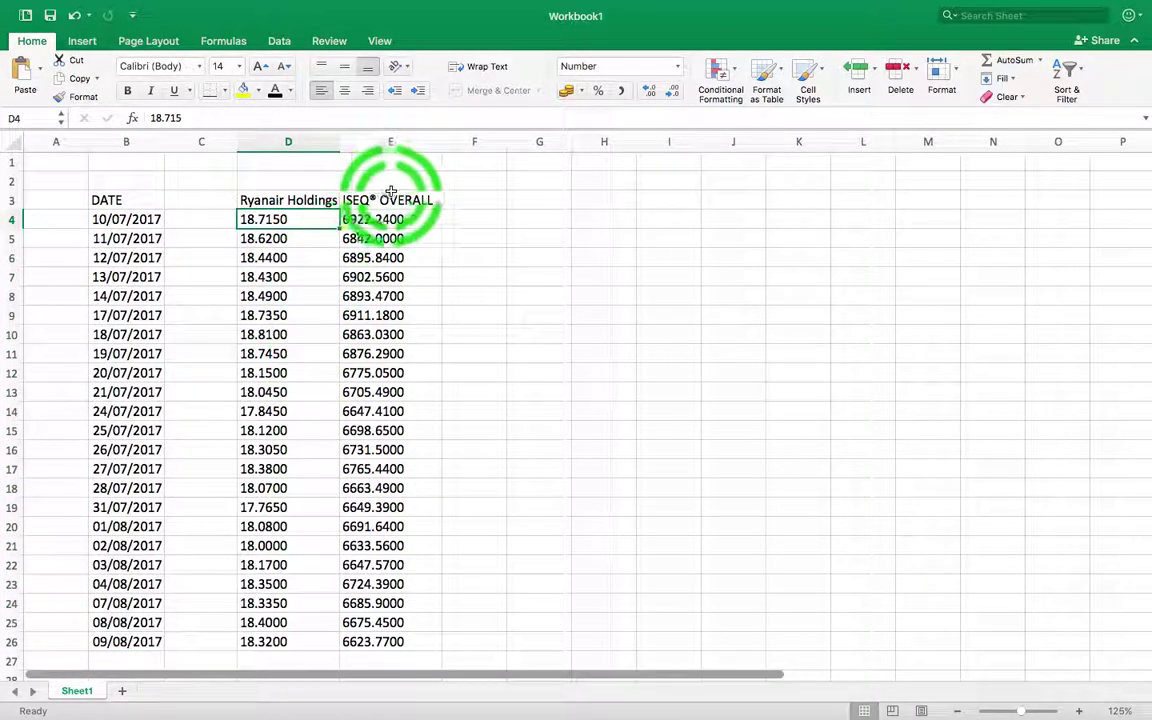
{"action": "left_click", "coordinate": [131, 219]}
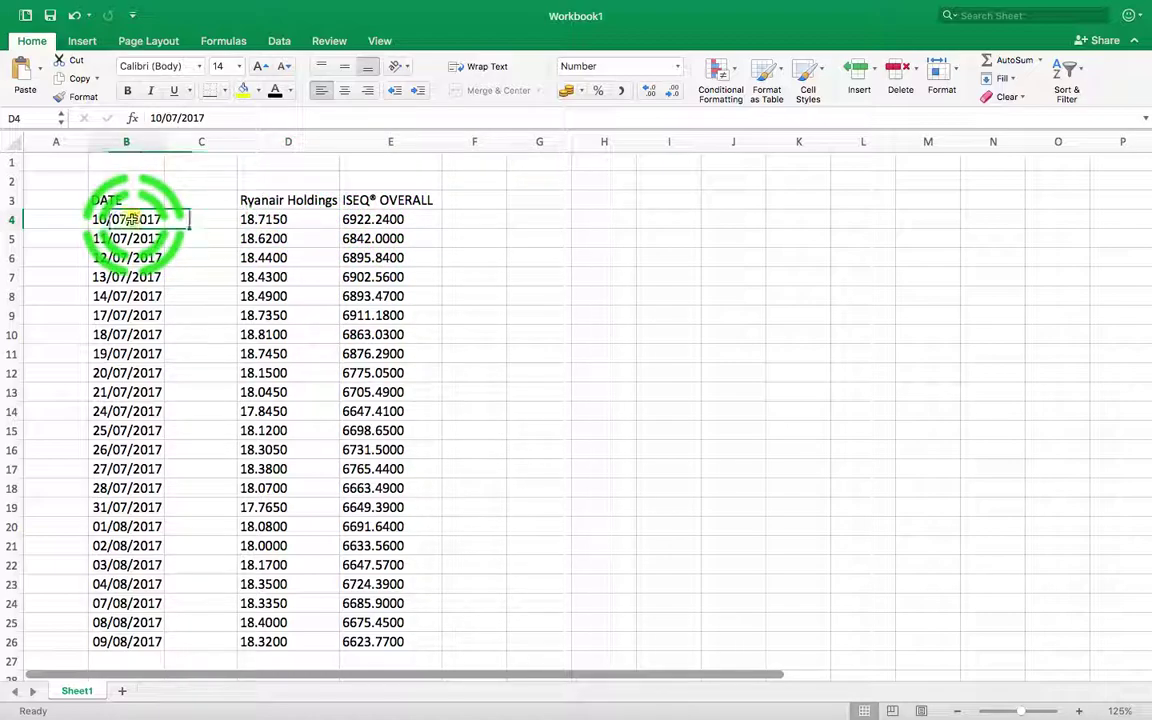
{"action": "left_click", "coordinate": [371, 221]}
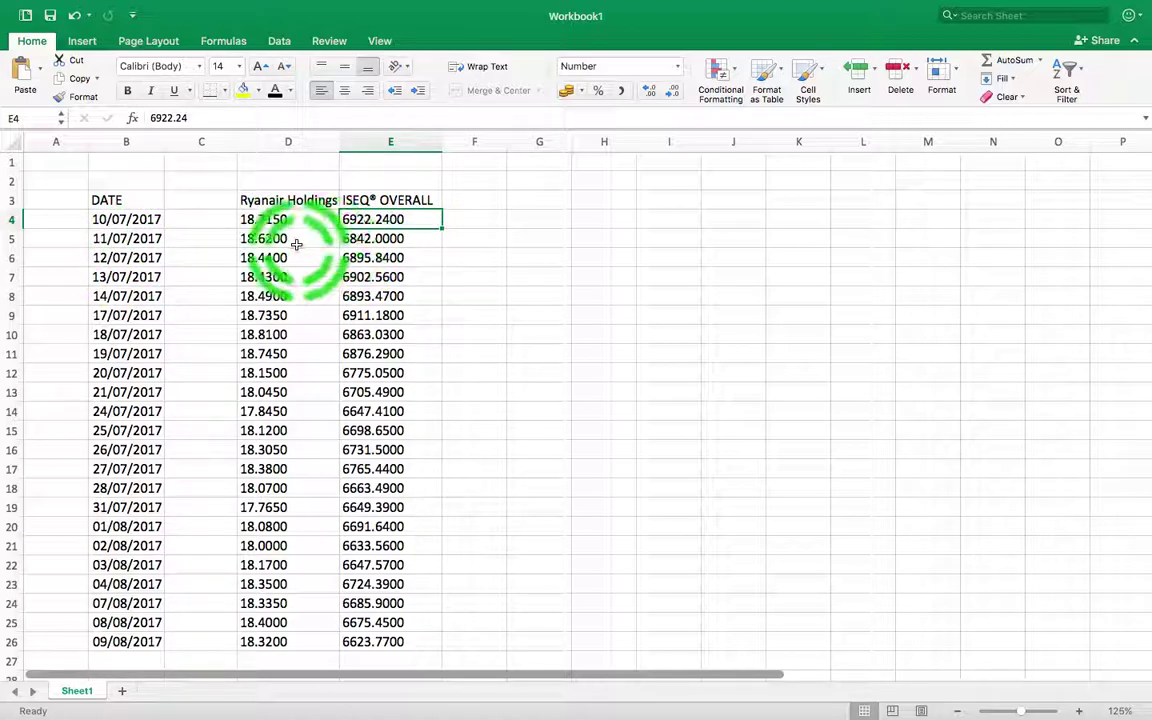
{"action": "left_click_drag", "start_coordinate": [298, 240], "coordinate": [349, 238]}
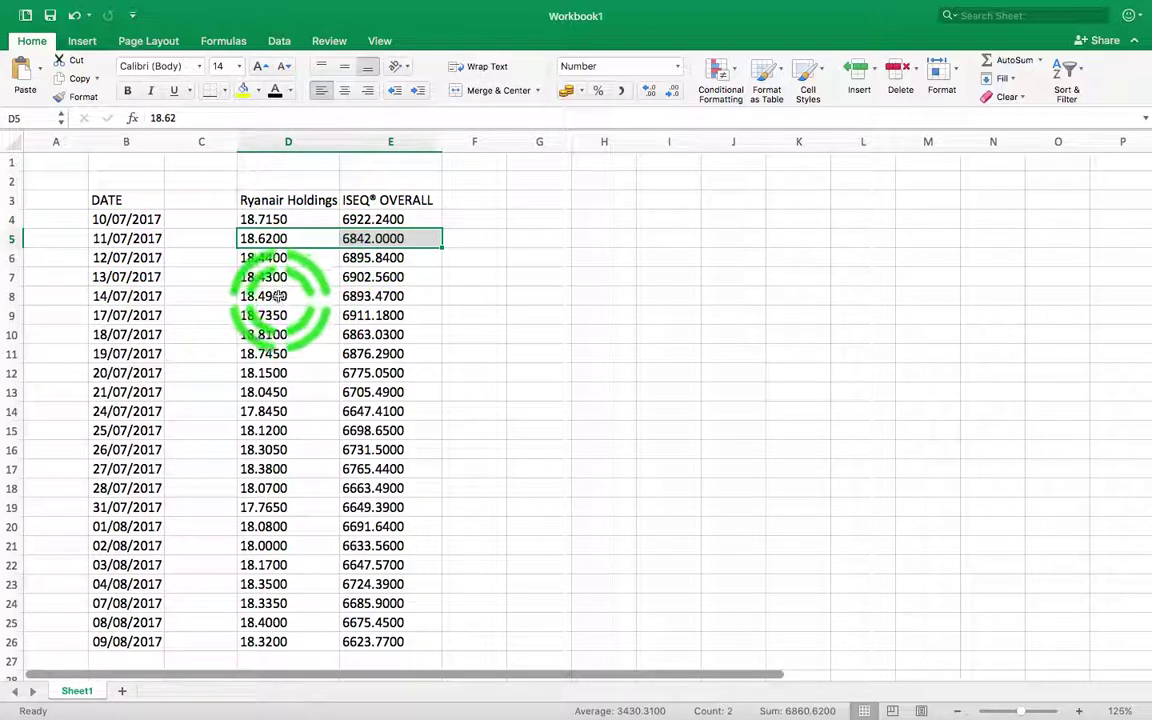
{"action": "left_click_drag", "start_coordinate": [296, 296], "coordinate": [380, 296]}
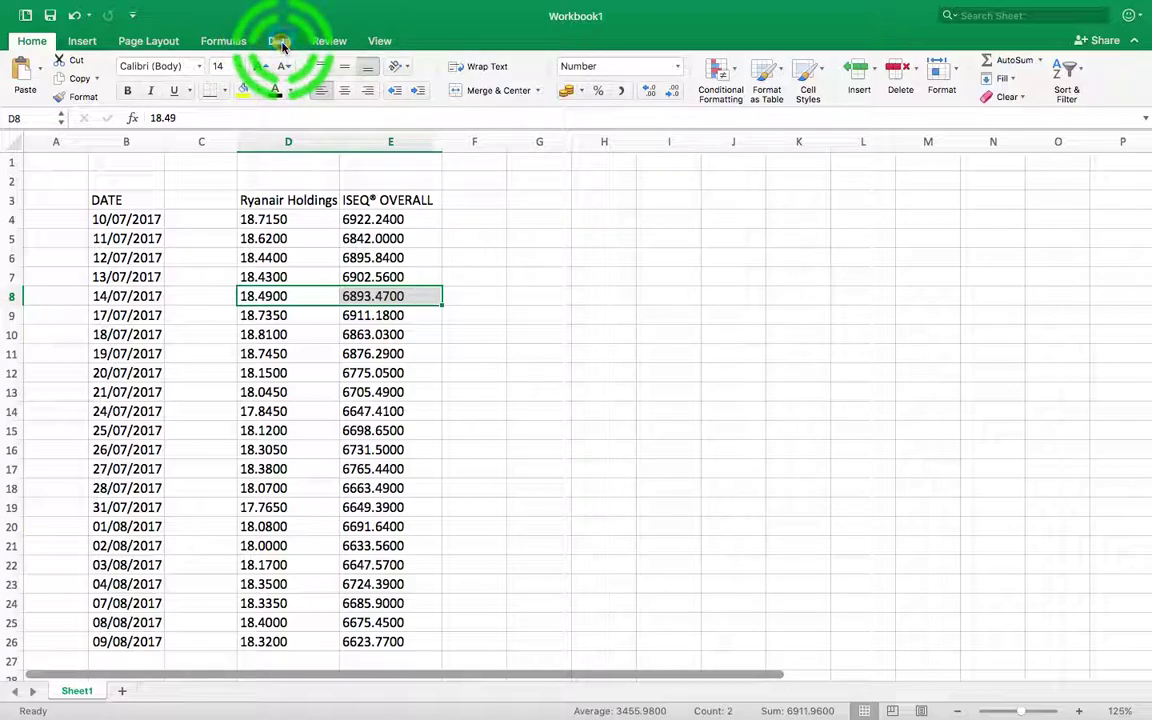
From the Data tab's Data Analysis tools, choose Correlation and confirm.
{"action": "left_click", "coordinate": [280, 42]}
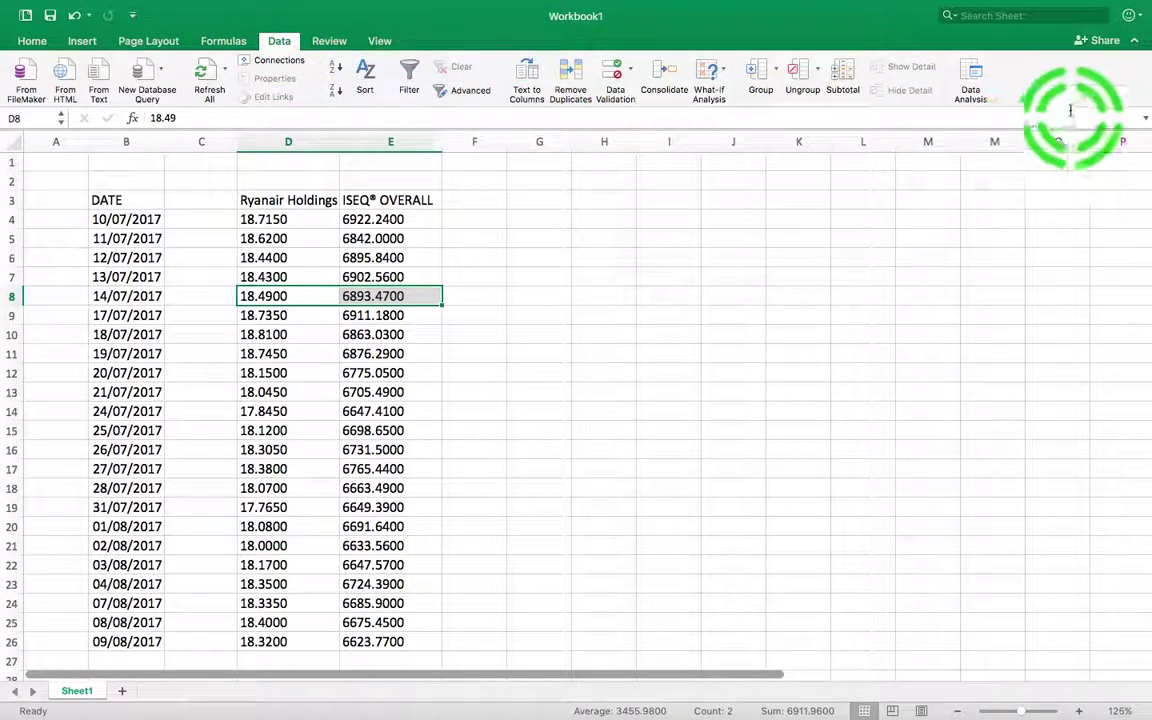
{"action": "left_click", "coordinate": [972, 77]}
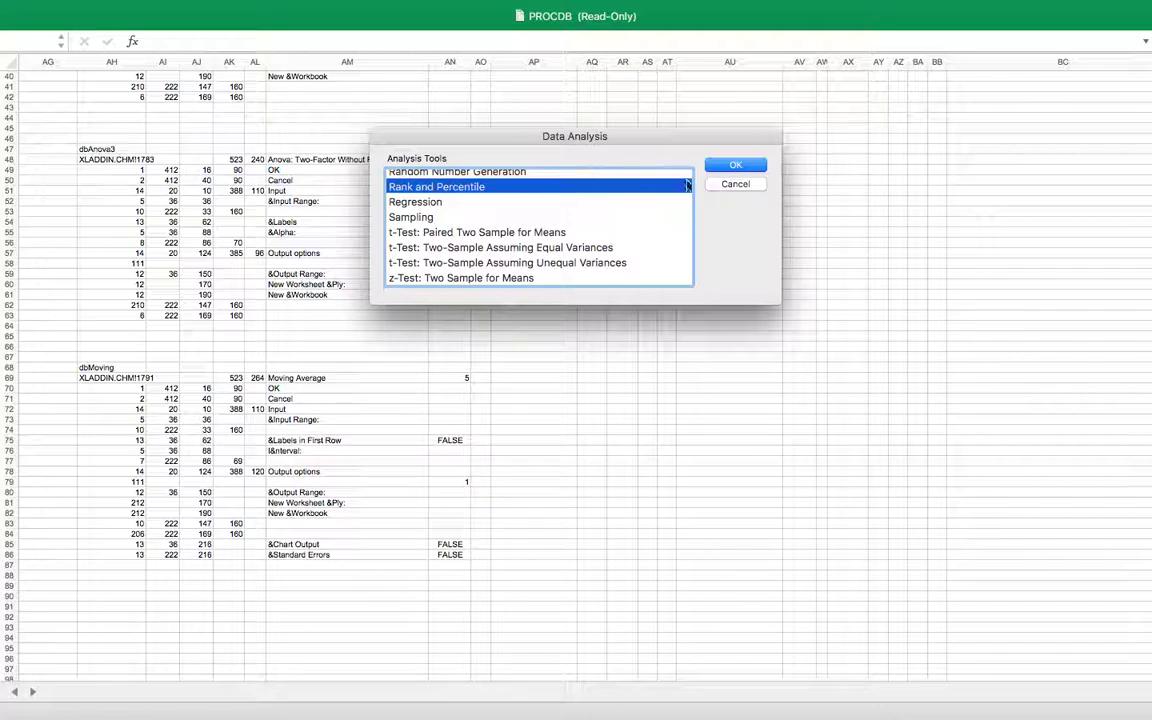
{"action": "mouse_move", "coordinate": [20, 6]}
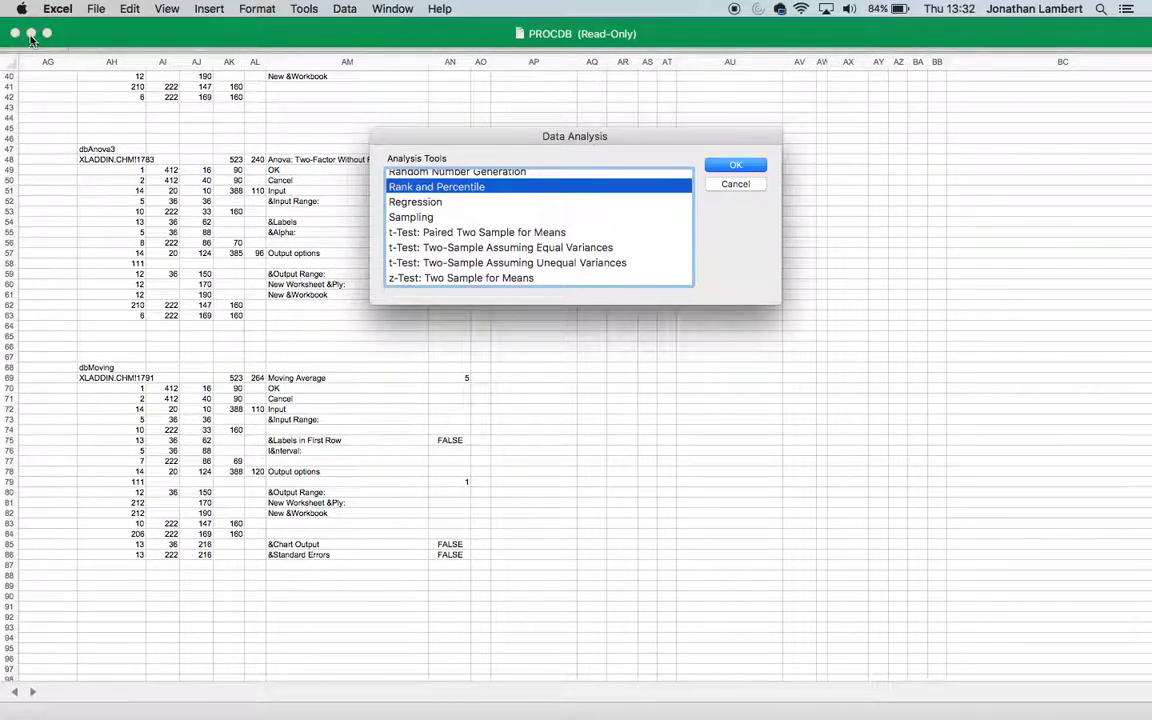
{"action": "left_click", "coordinate": [77, 50]}
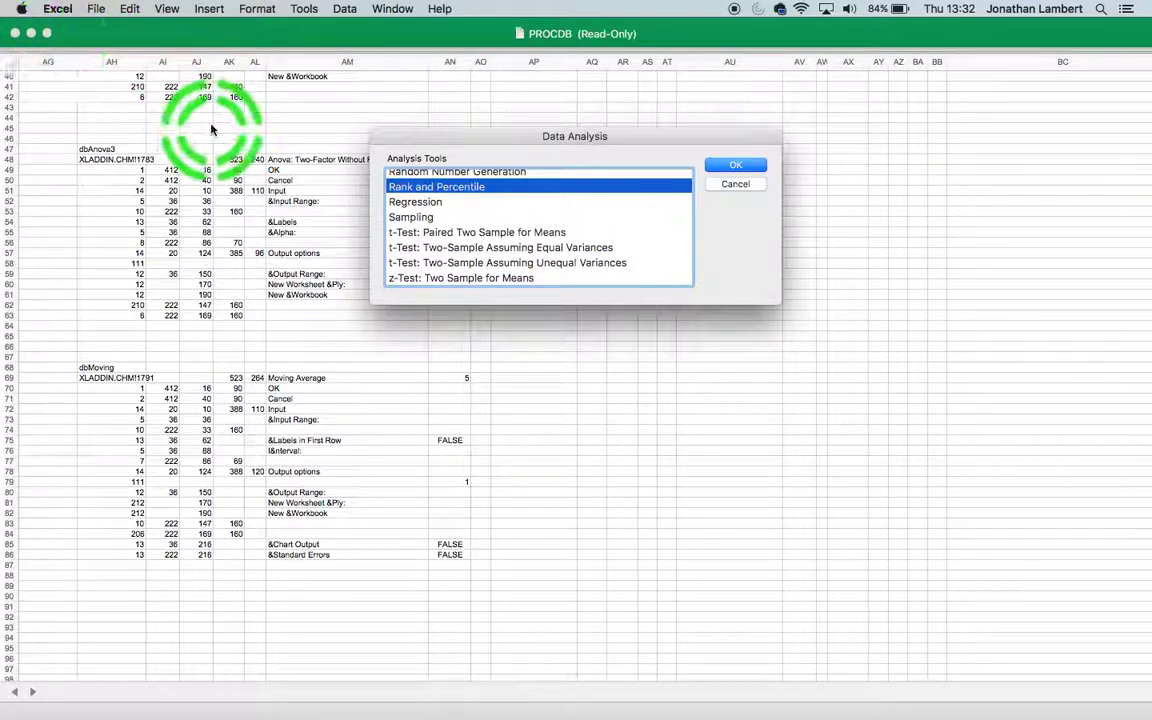
{"action": "scroll", "coordinate": [480, 209], "scroll_direction": "up", "scroll_amount": 10}
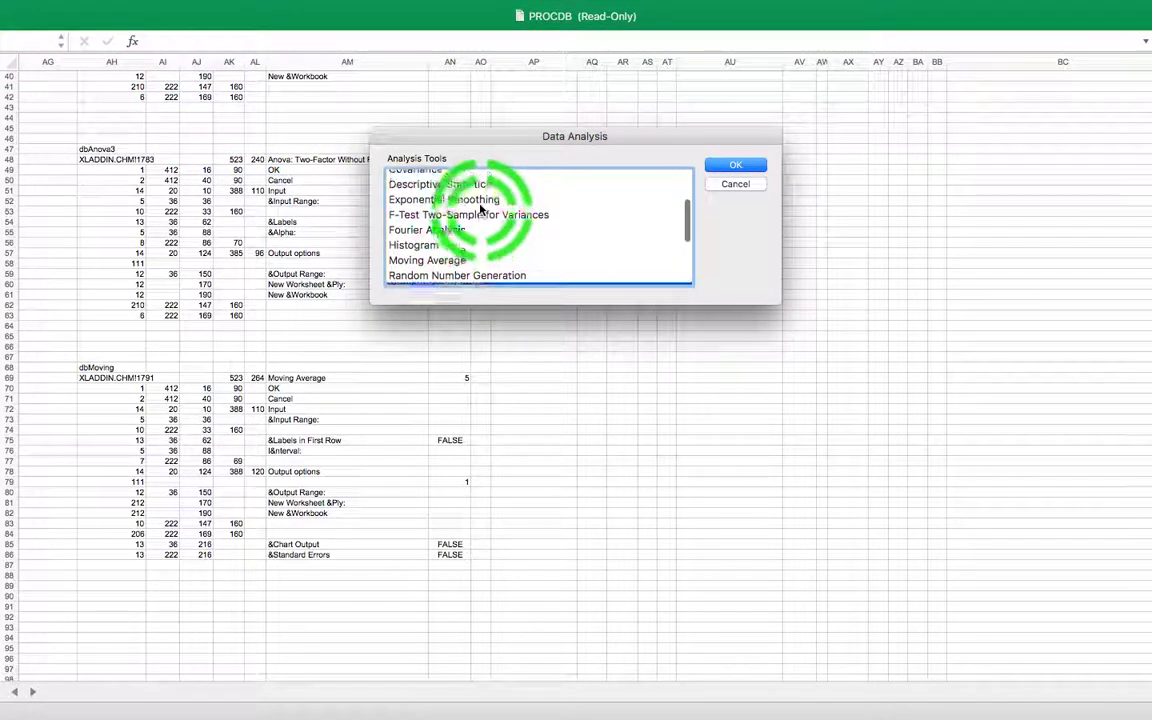
{"action": "scroll", "coordinate": [480, 209], "scroll_direction": "up", "scroll_amount": 3}
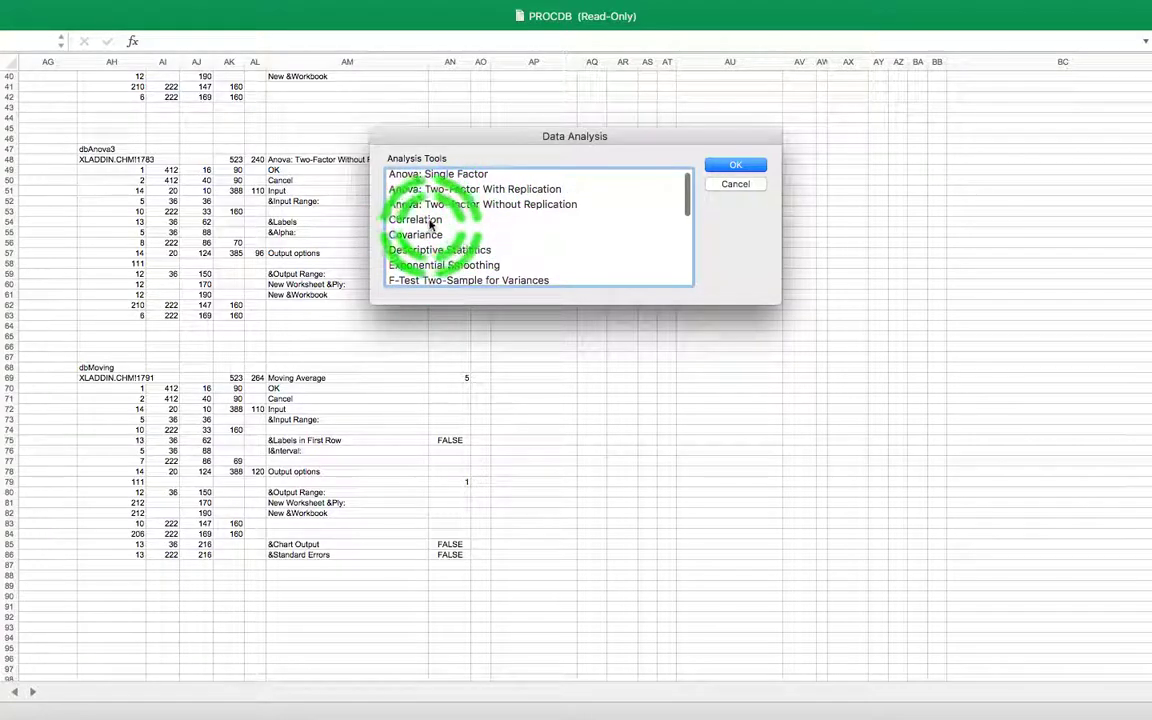
{"action": "left_click", "coordinate": [430, 219]}
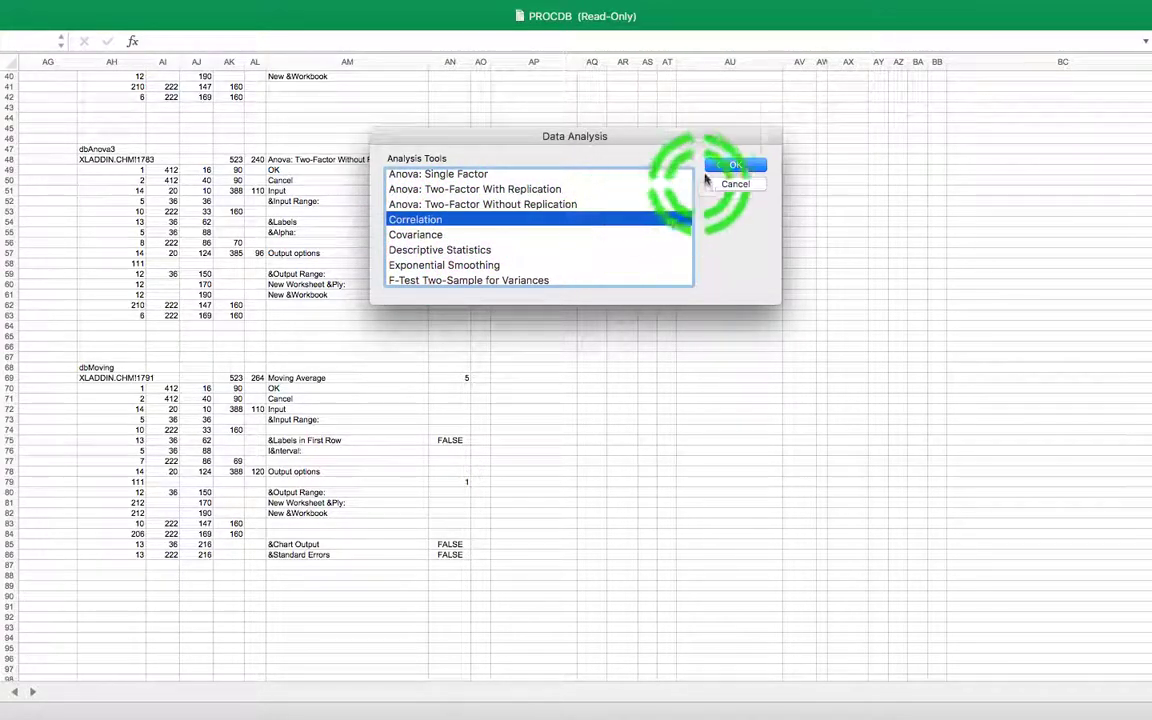
{"action": "left_click", "coordinate": [731, 164]}
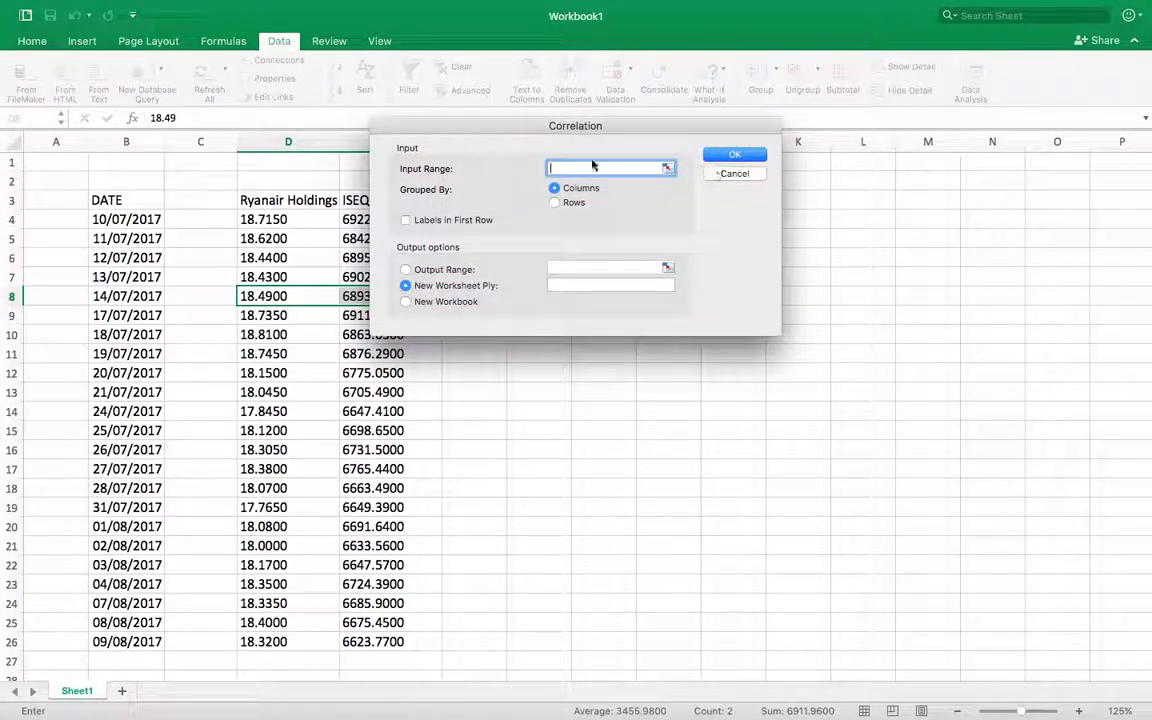
Set the correlation input range to $D$3:$E$26 with labels in the first row.
{"action": "left_click_drag", "start_coordinate": [500, 128], "coordinate": [718, 199]}
{"action": "left_click_drag", "start_coordinate": [636, 362], "coordinate": [633, 254]}
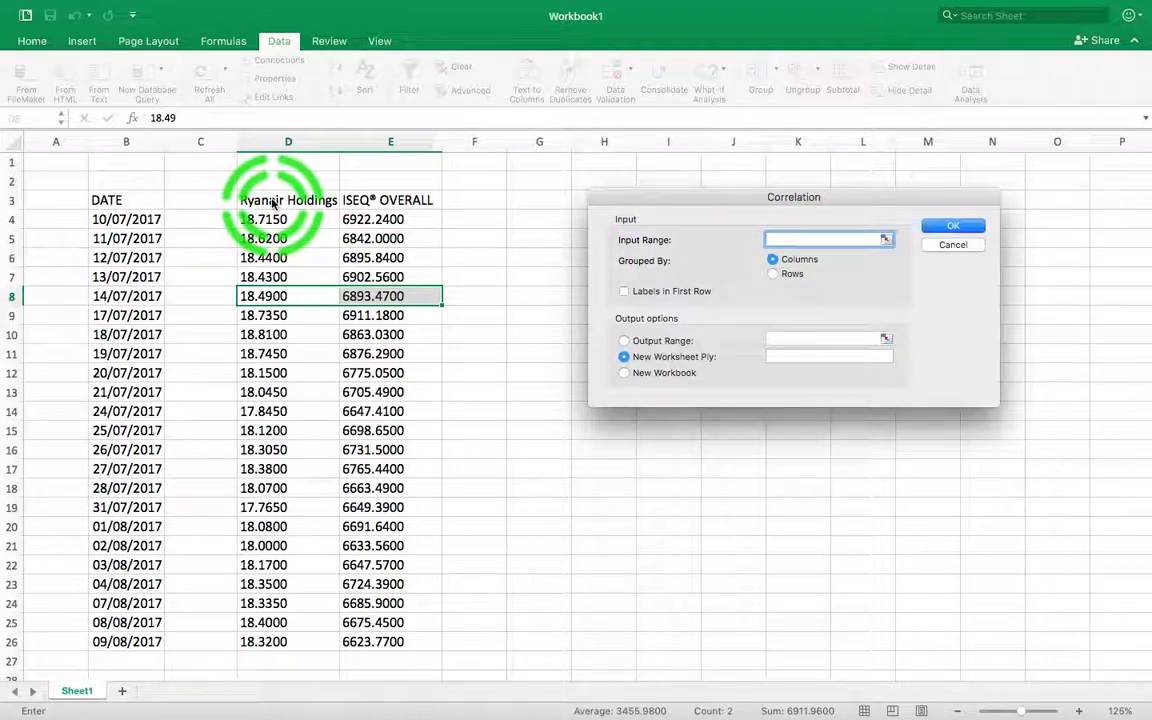
{"action": "left_click_drag", "start_coordinate": [278, 204], "coordinate": [378, 205]}
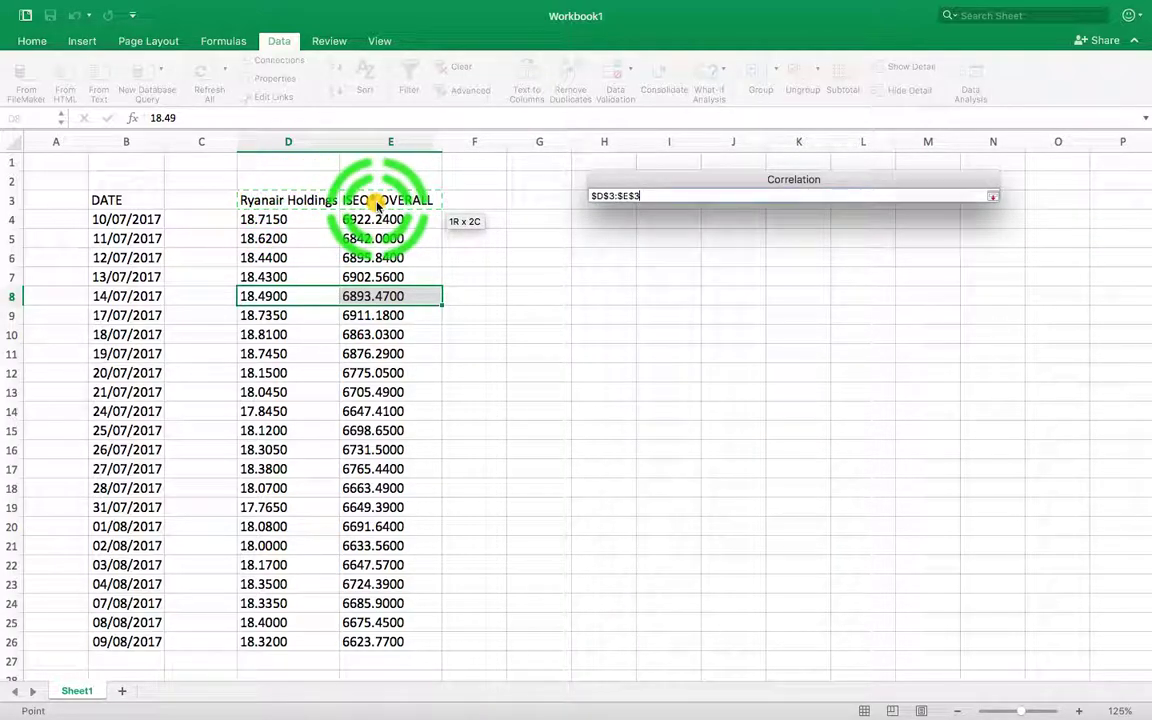
{"action": "left_click_drag", "start_coordinate": [378, 205], "coordinate": [401, 648]}
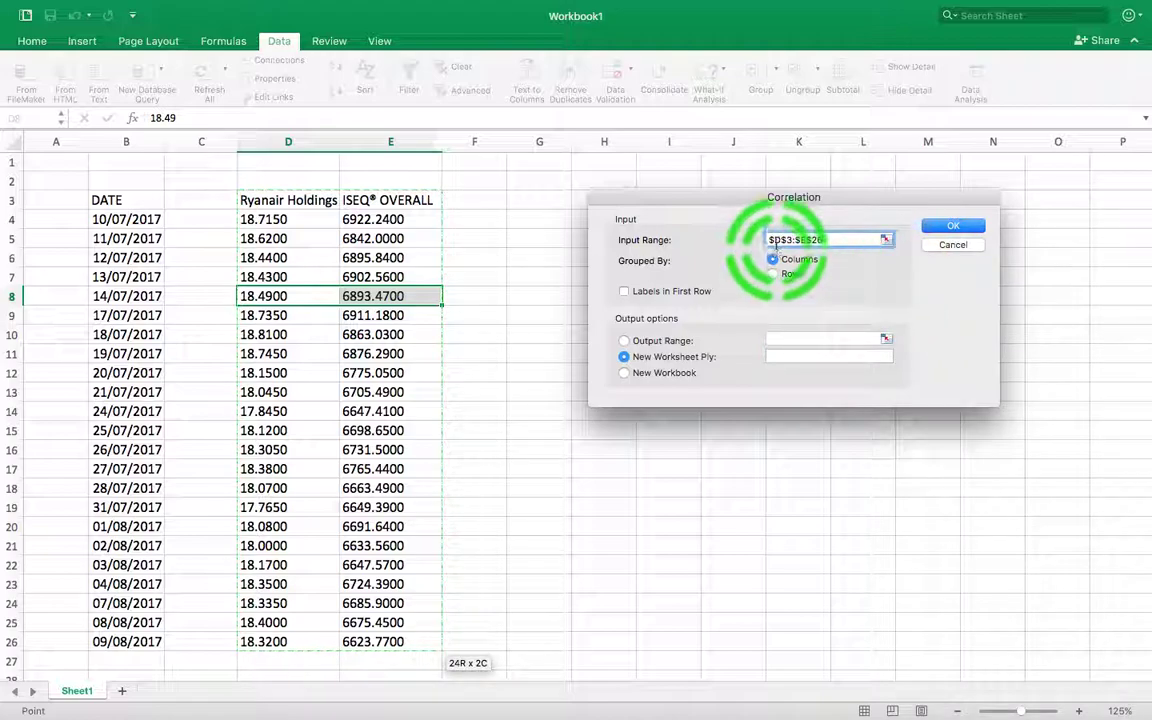
{"action": "left_click", "coordinate": [822, 253]}
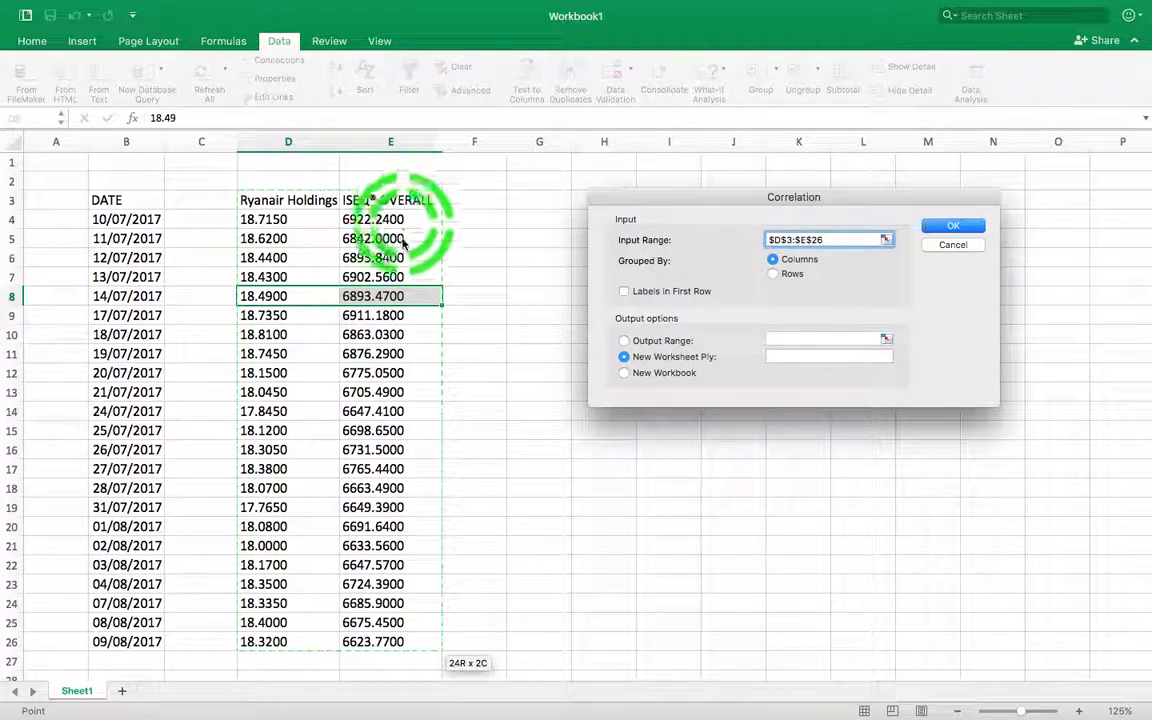
{"action": "left_click", "coordinate": [408, 537]}
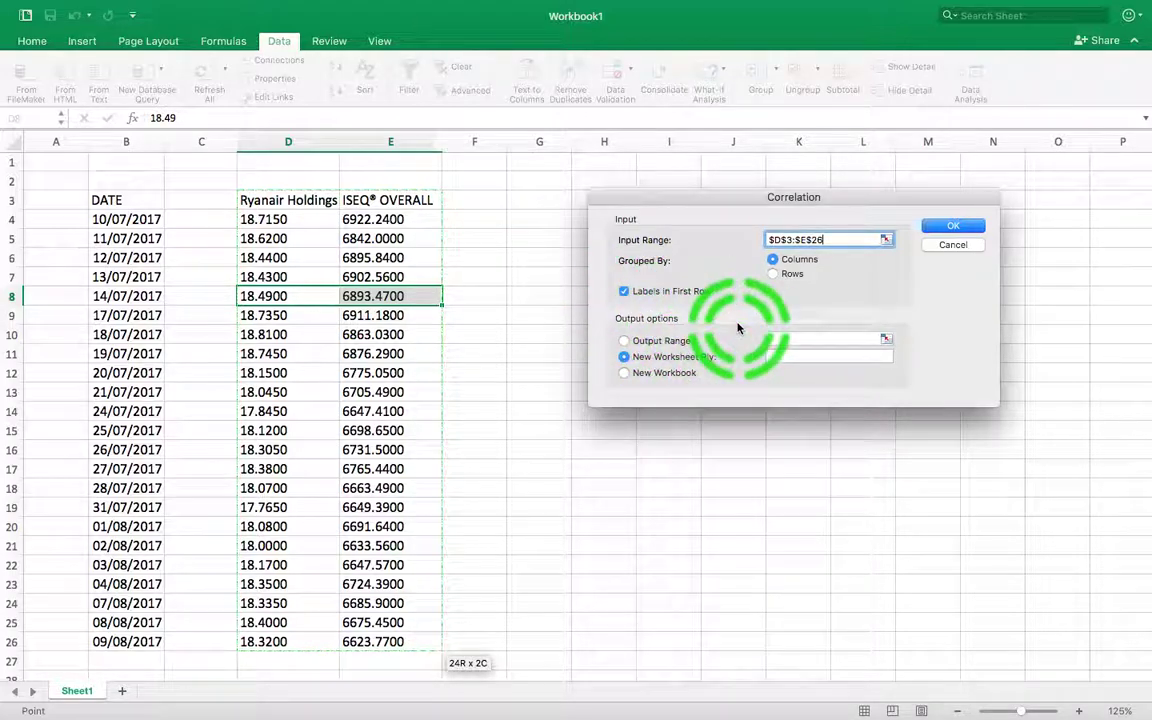
Send the output to cell $H$3 on this sheet and run the correlation.
{"action": "left_click", "coordinate": [624, 342]}
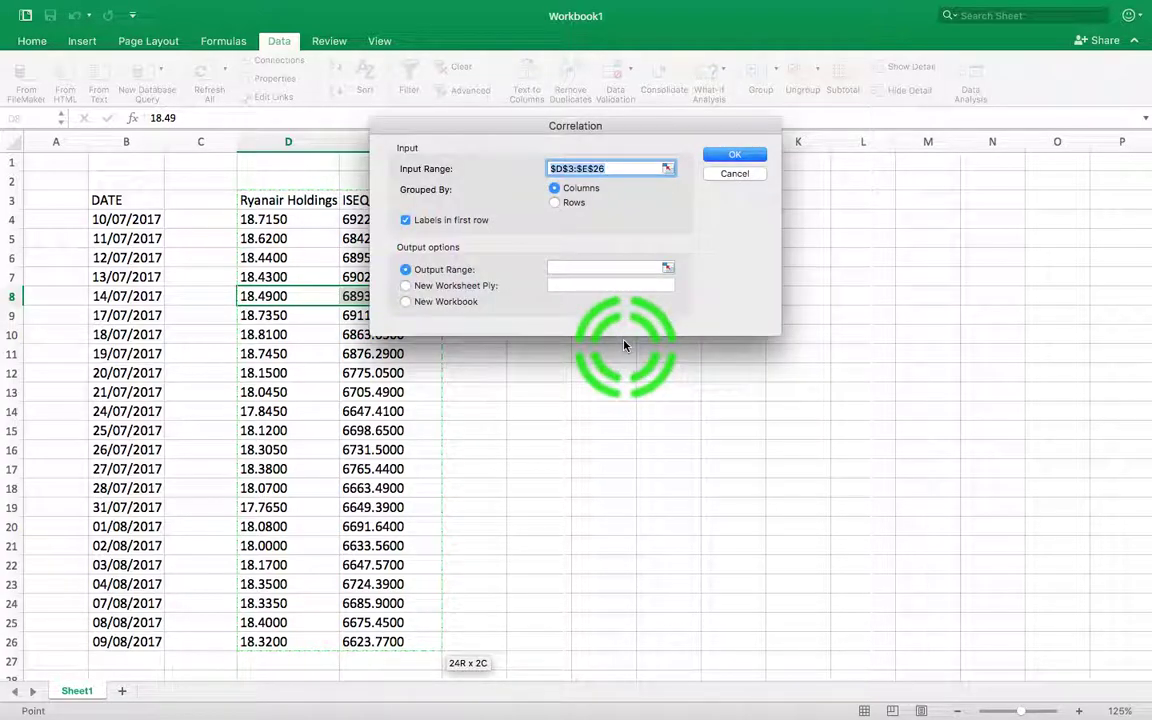
{"action": "left_click_drag", "start_coordinate": [512, 130], "coordinate": [205, 240]}
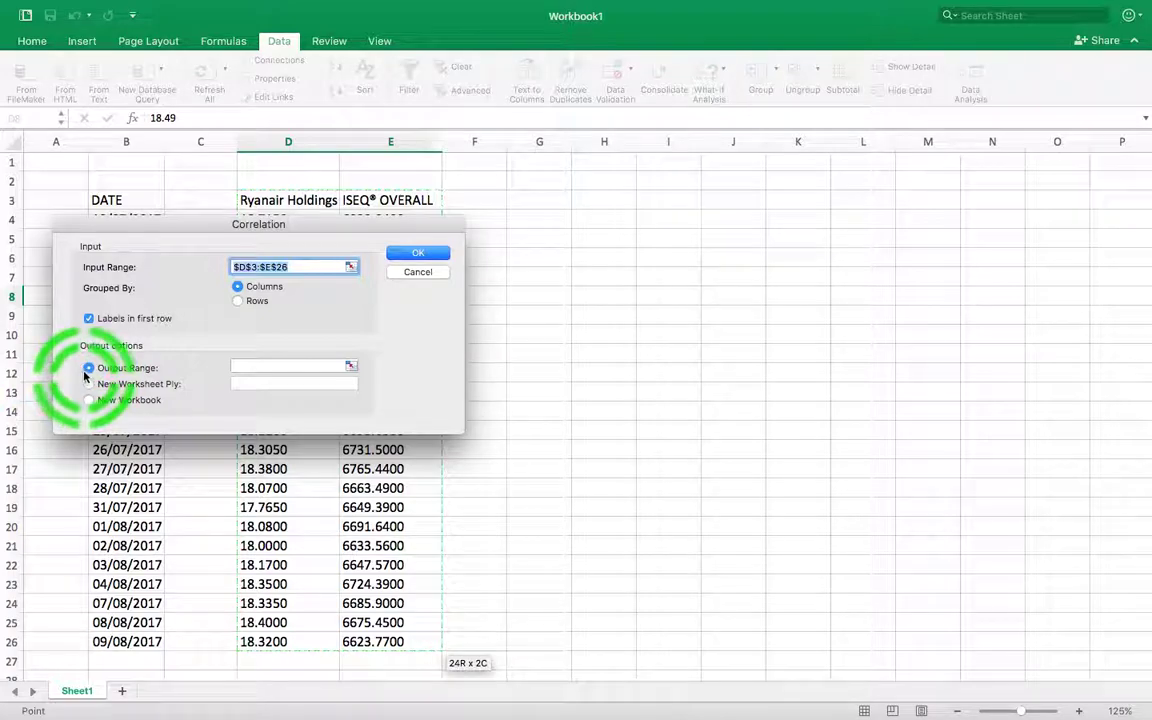
{"action": "left_click", "coordinate": [234, 364]}
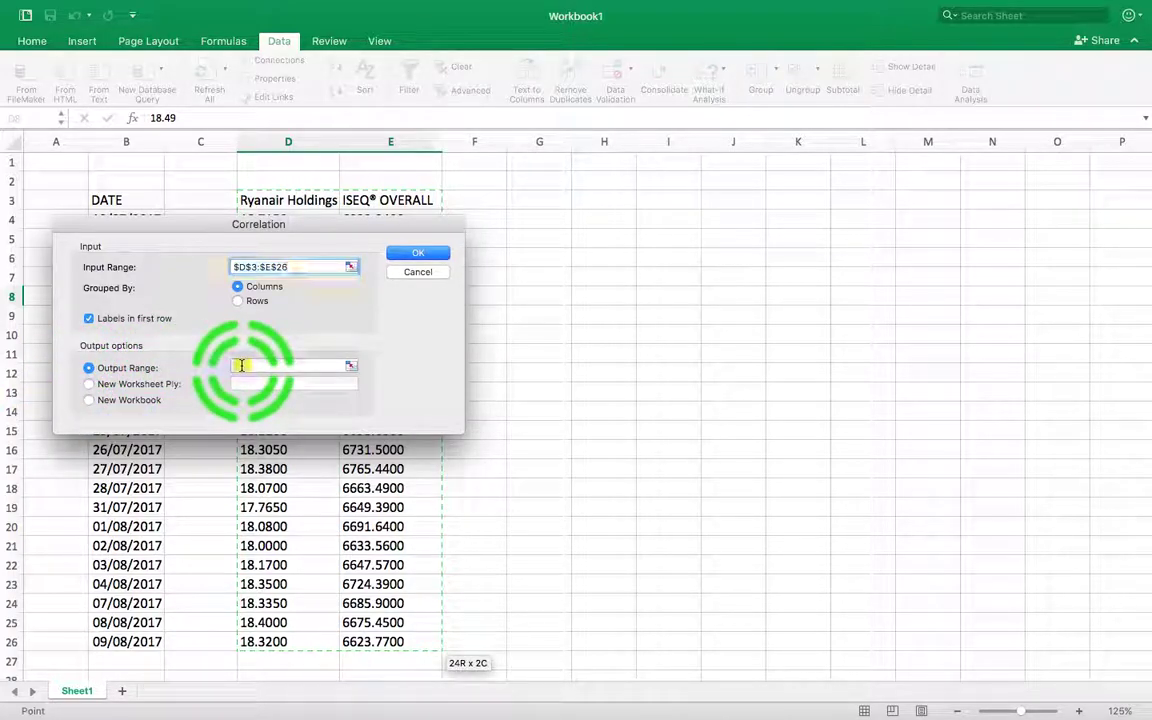
{"action": "left_click", "coordinate": [599, 206]}
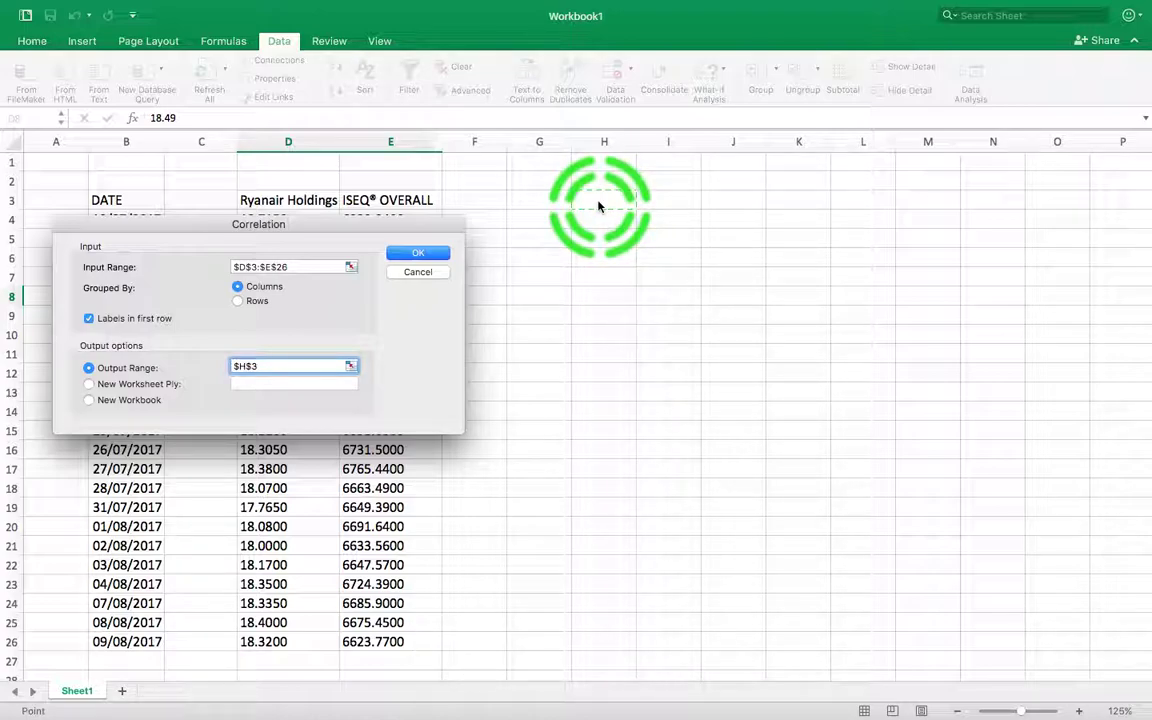
{"action": "left_click", "coordinate": [416, 255]}
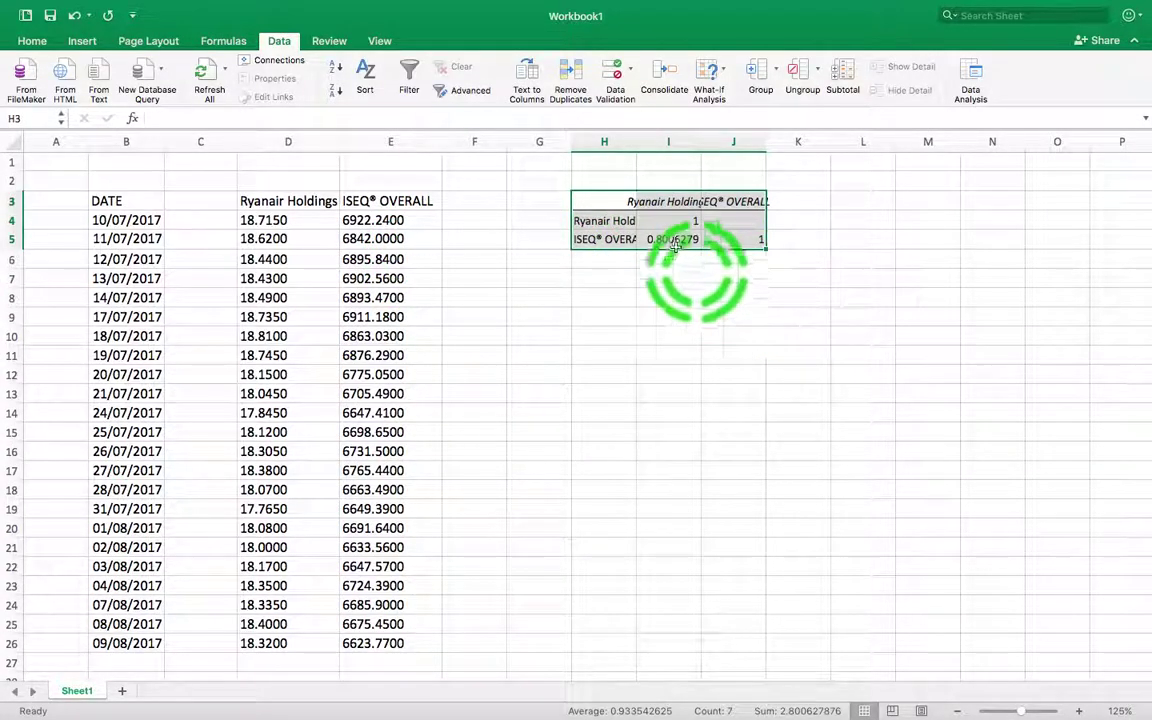
AutoFit columns H, J and I so both headings and 0.800627876 display in full.
{"action": "double_click", "coordinate": [636, 141]}
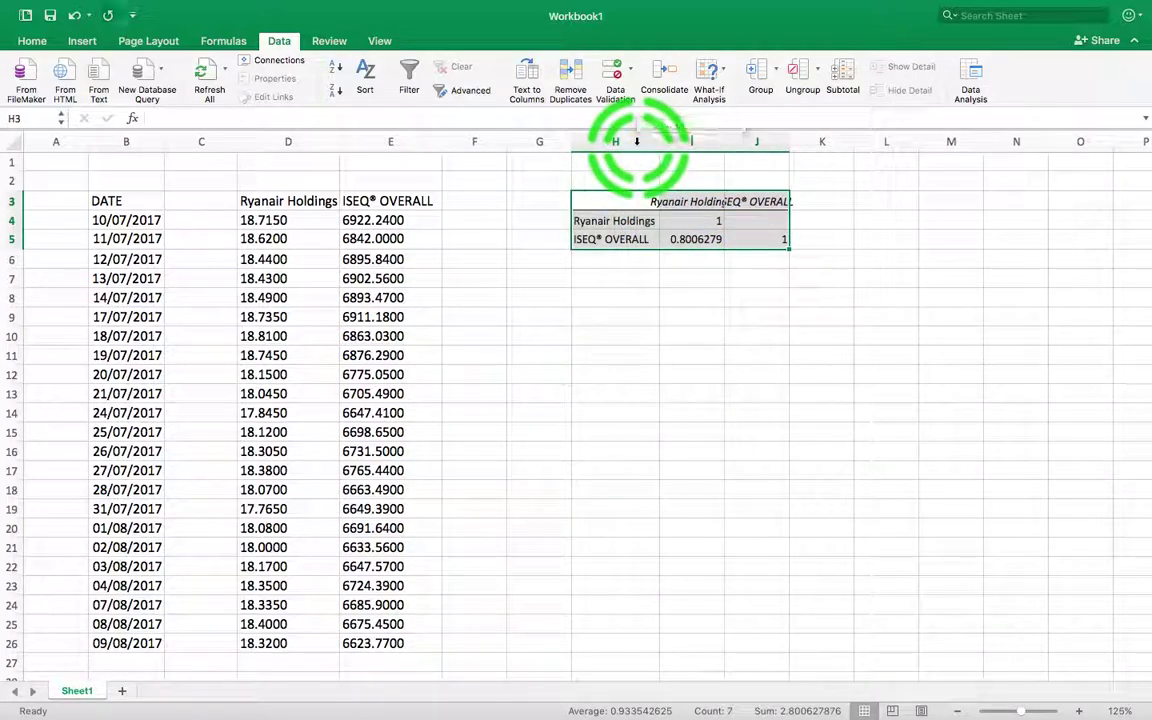
{"action": "double_click", "coordinate": [789, 143]}
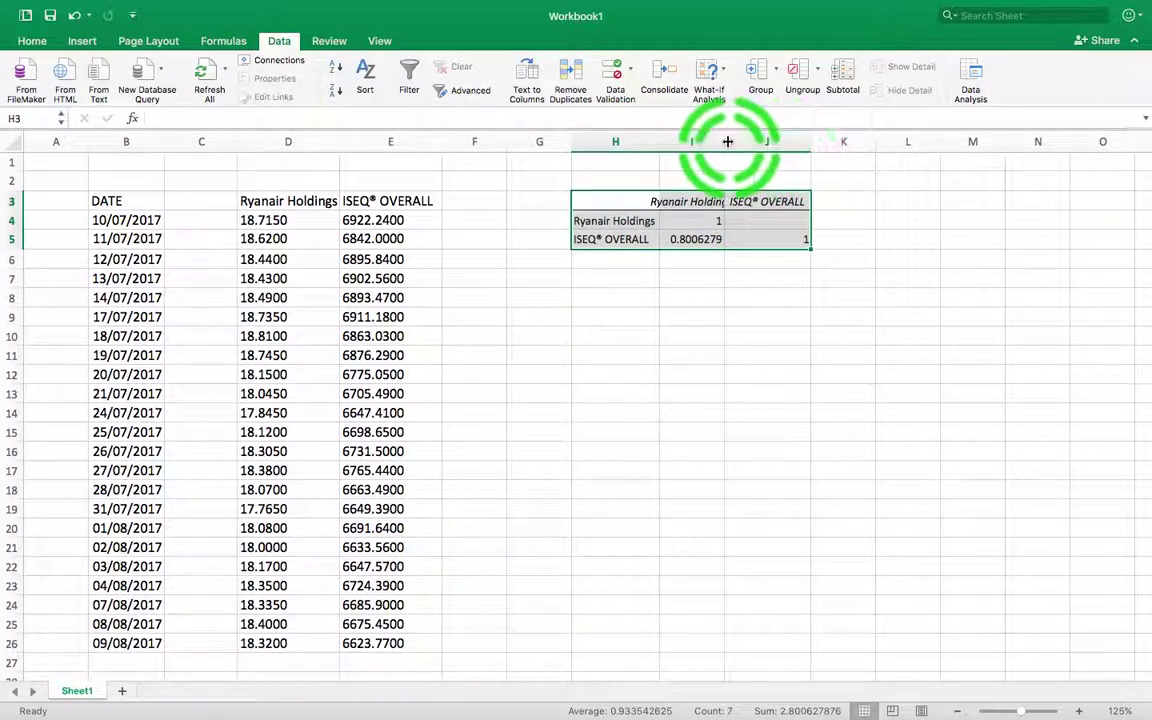
{"action": "double_click", "coordinate": [728, 141]}
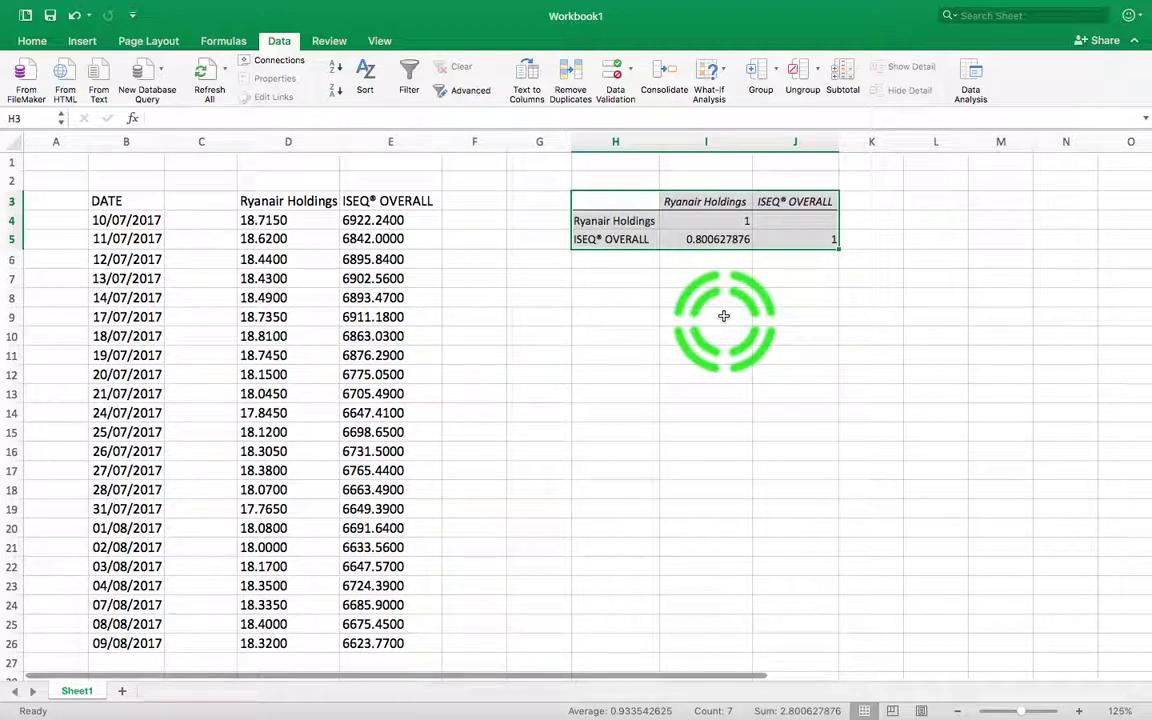
{"action": "left_click", "coordinate": [708, 204]}
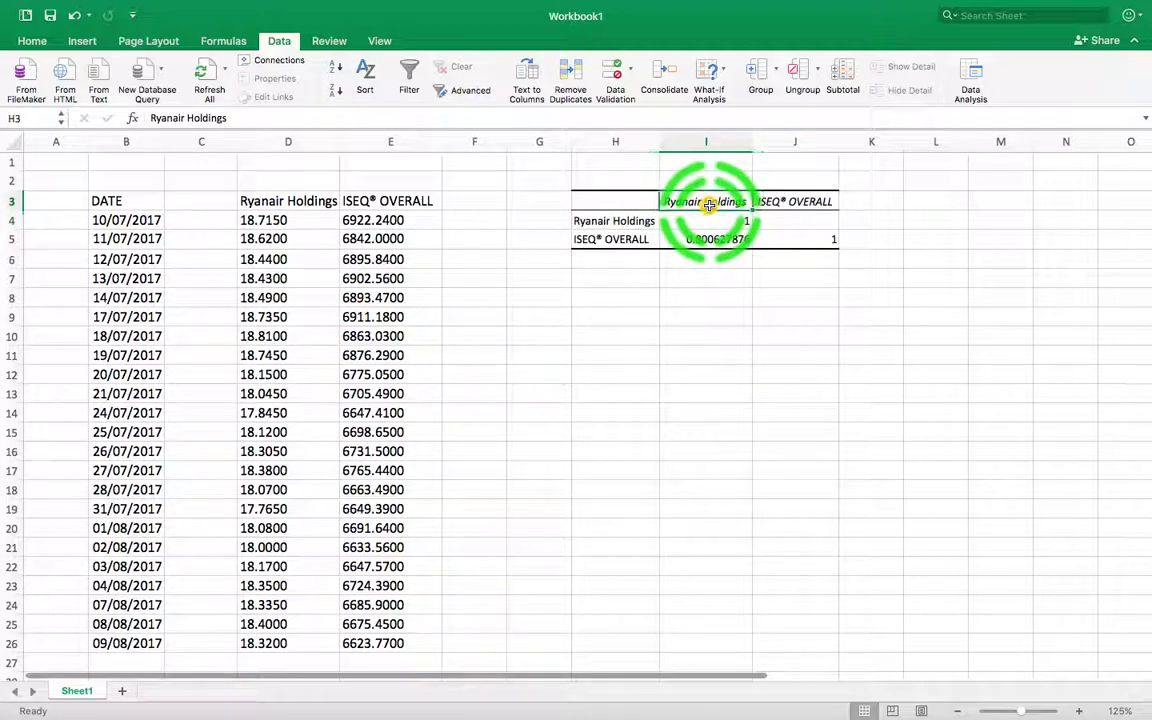
{"action": "left_click", "coordinate": [617, 242]}
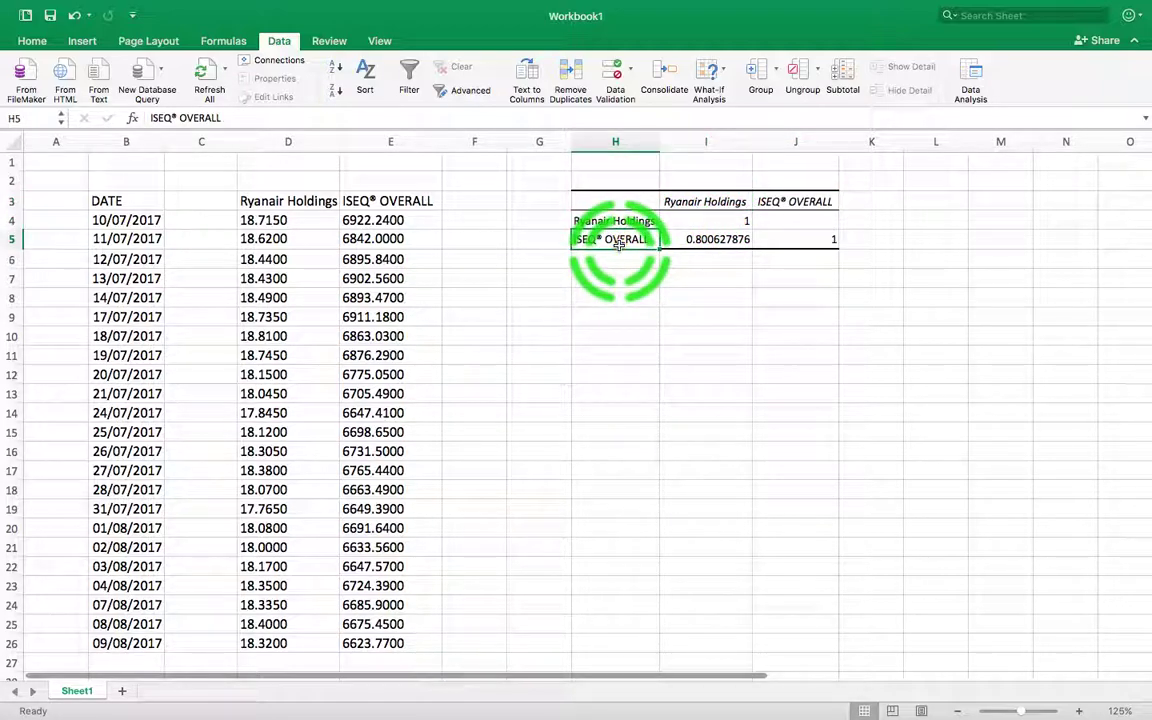
{"action": "left_click", "coordinate": [700, 243]}
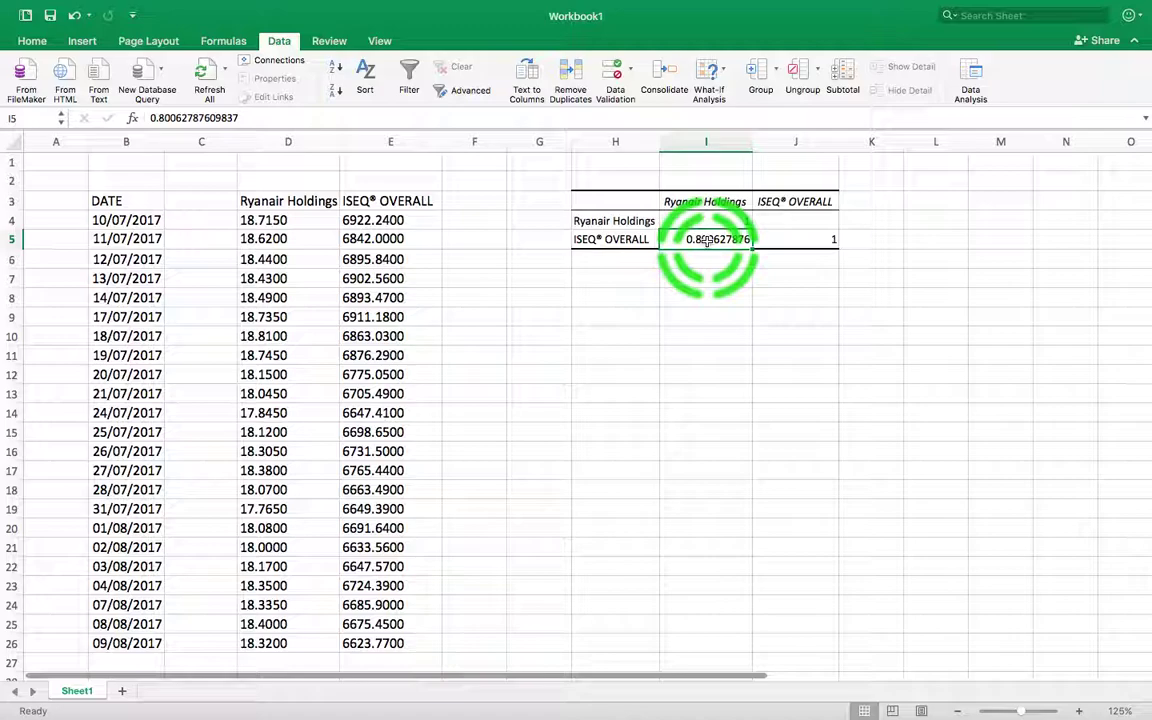
Enter the label 'r' in H8 and the value =0.8006 in I8.
{"action": "left_click", "coordinate": [617, 300]}
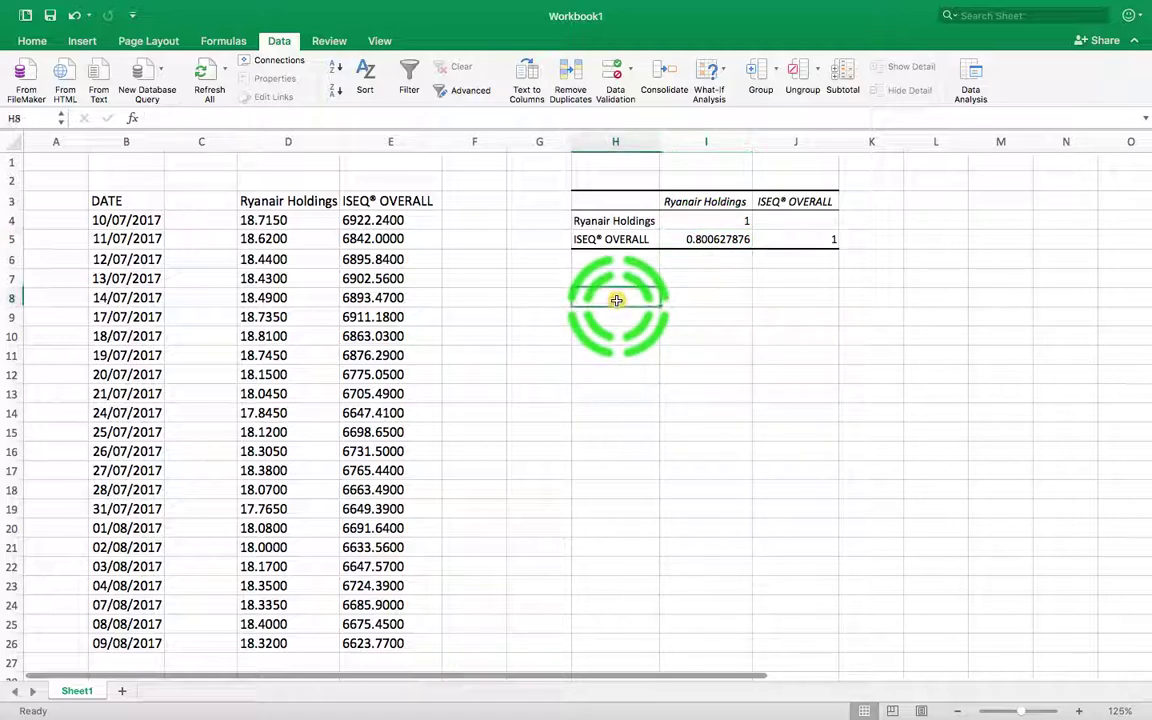
{"action": "type", "text": "r"}
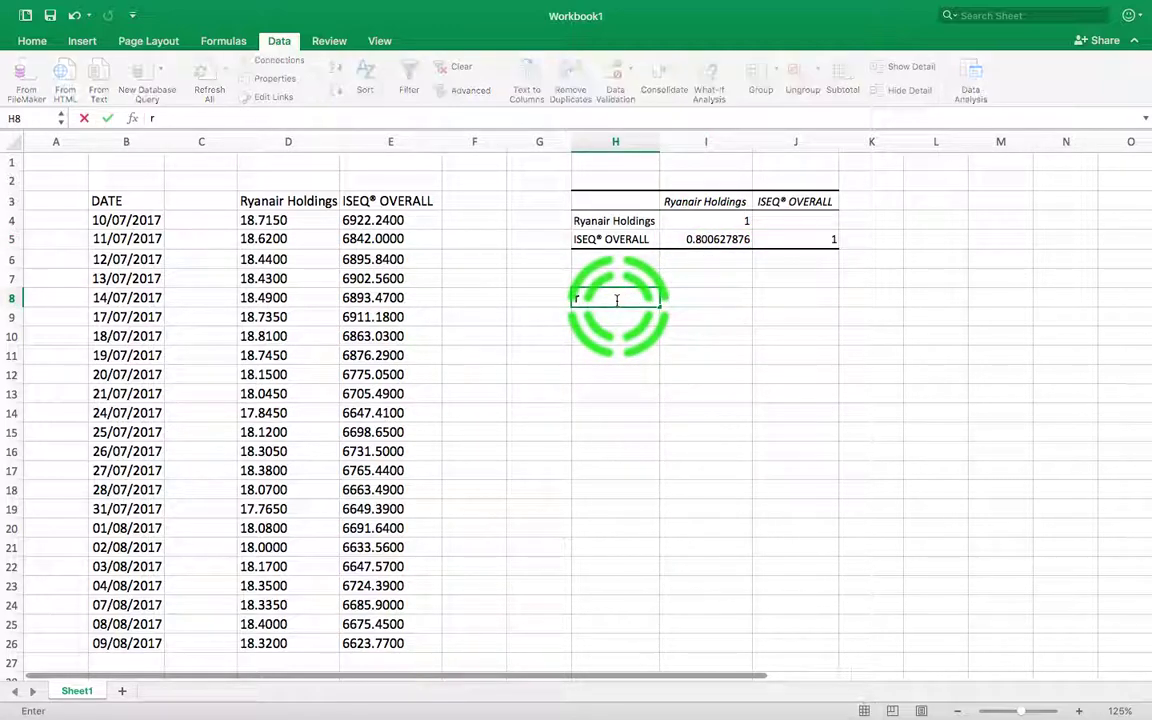
{"action": "key", "text": "Tab"}
{"action": "type", "text": "=0"}
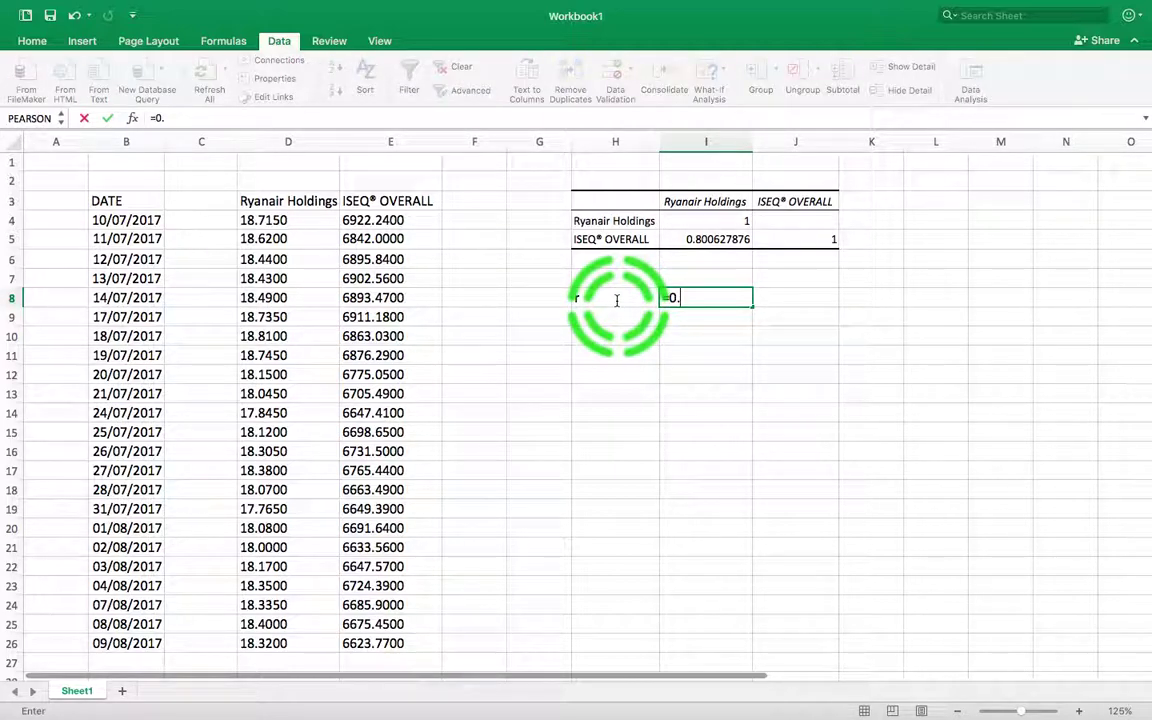
{"action": "type", "text": ".8006"}
{"action": "key", "text": "Return"}
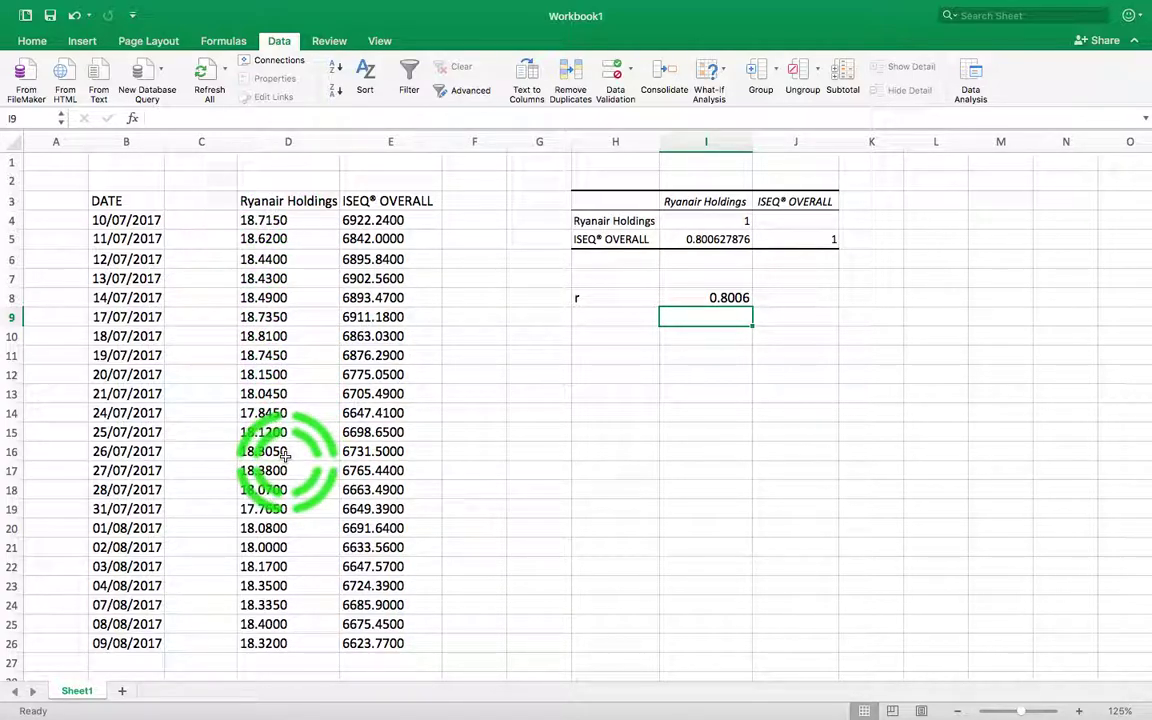
Label H9 'r^2' and put =I8^2 in I9, giving 0.64096036.
{"action": "left_click", "coordinate": [590, 324]}
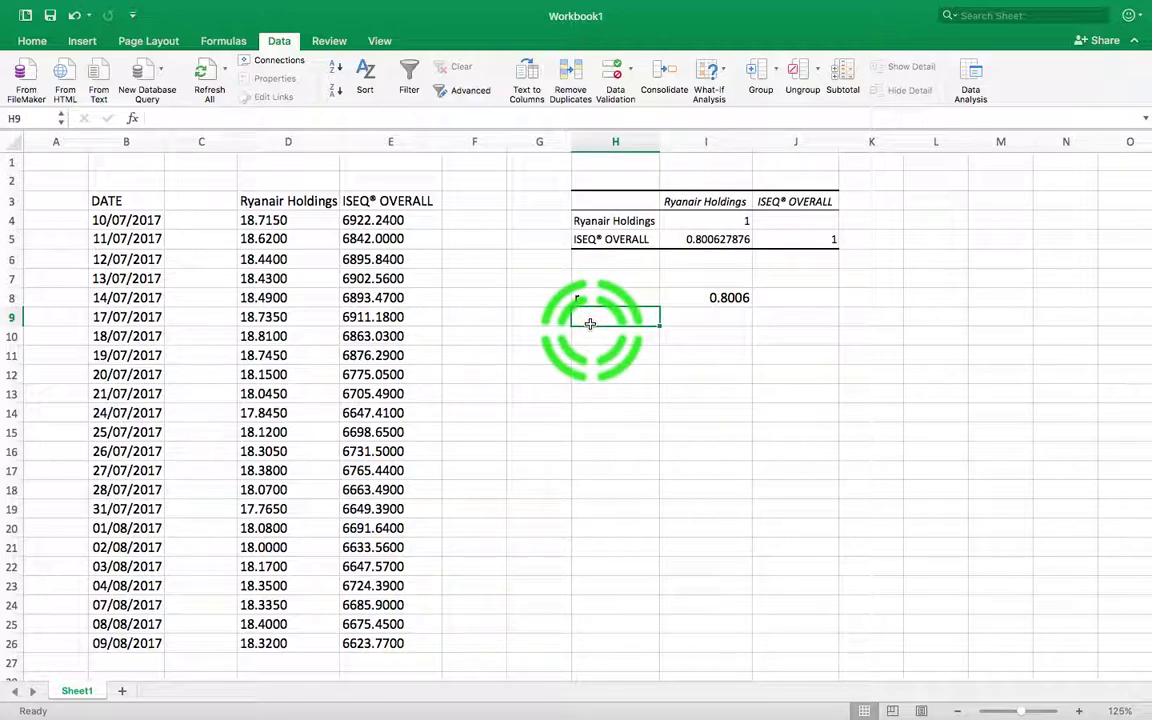
{"action": "type", "text": "r^2"}
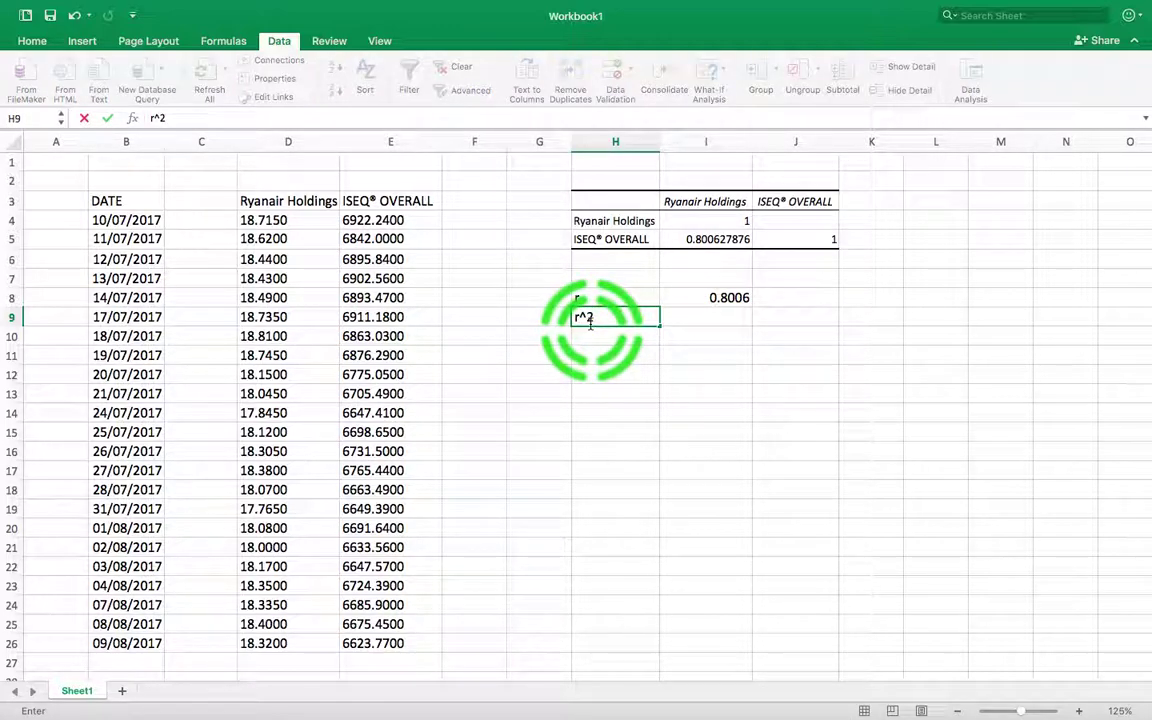
{"action": "key", "text": "Tab"}
{"action": "type", "text": "="}
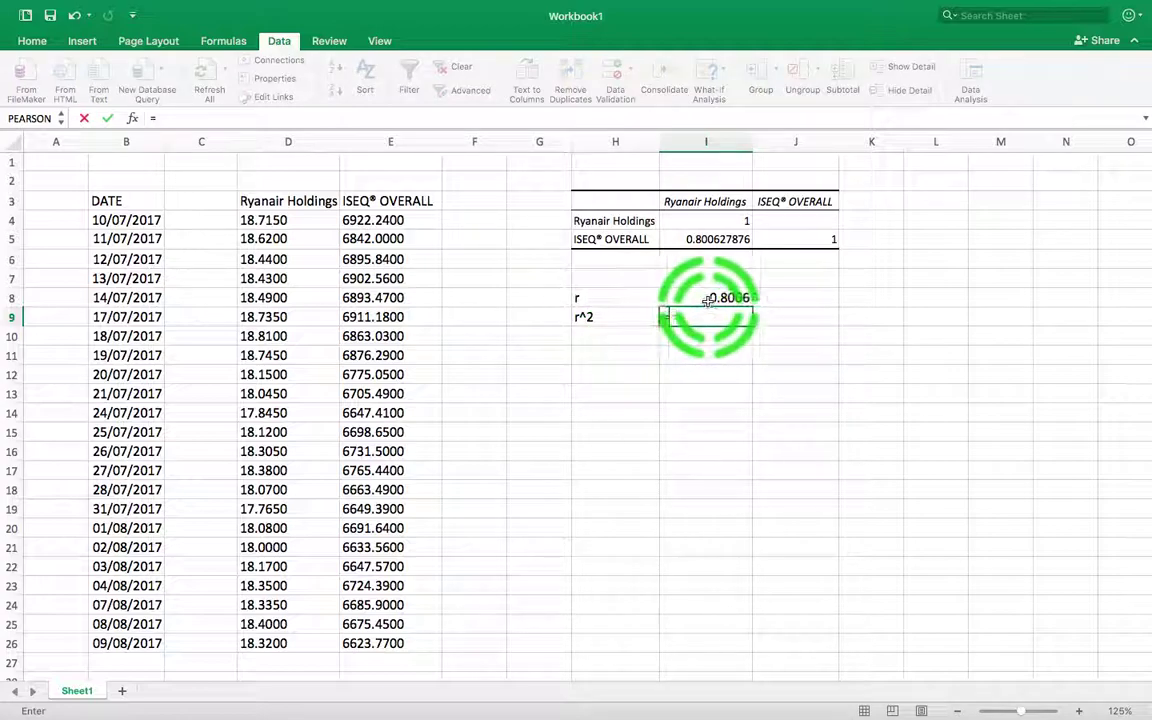
{"action": "left_click", "coordinate": [706, 298]}
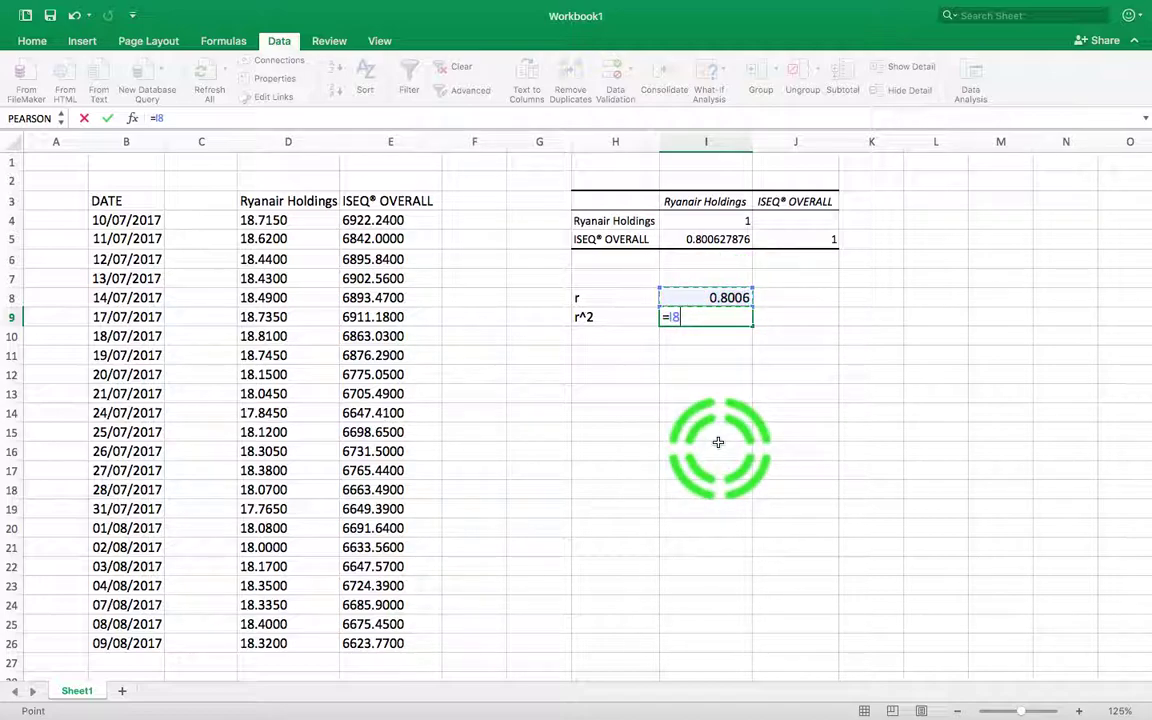
{"action": "key", "text": "Return"}
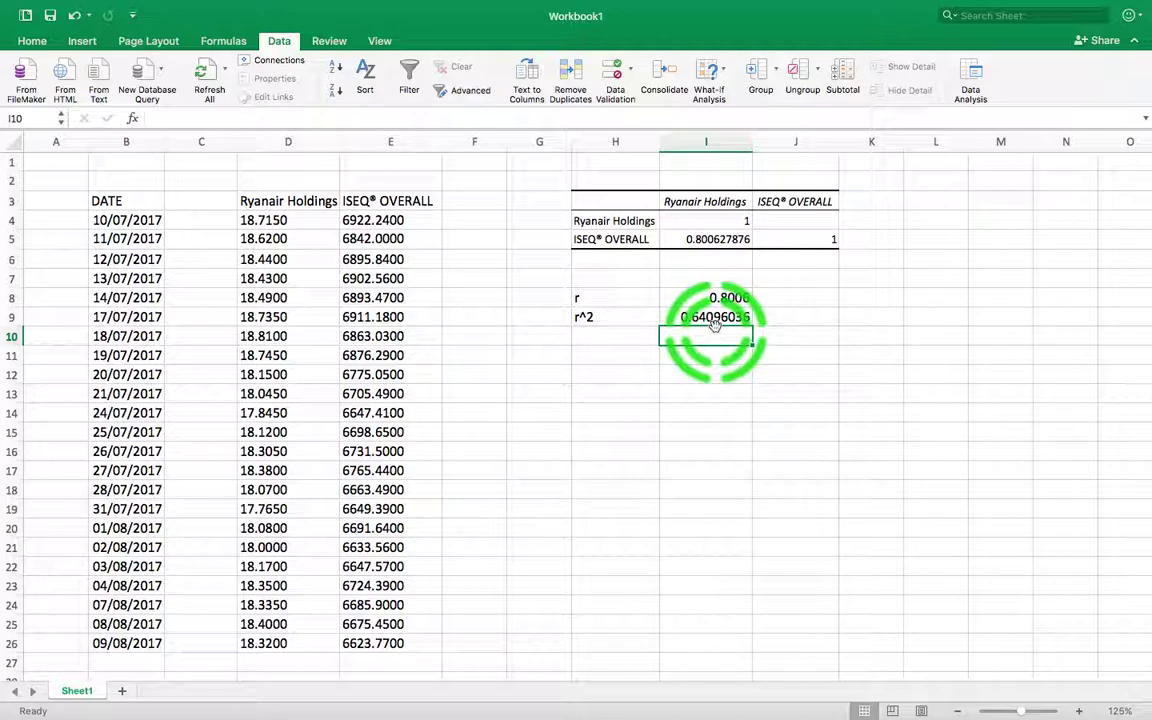
Enter =I9*100 in J9 to show r² as 64.096036 percent, then recheck the formula.
{"action": "left_click", "coordinate": [790, 318]}
{"action": "type", "text": "="}
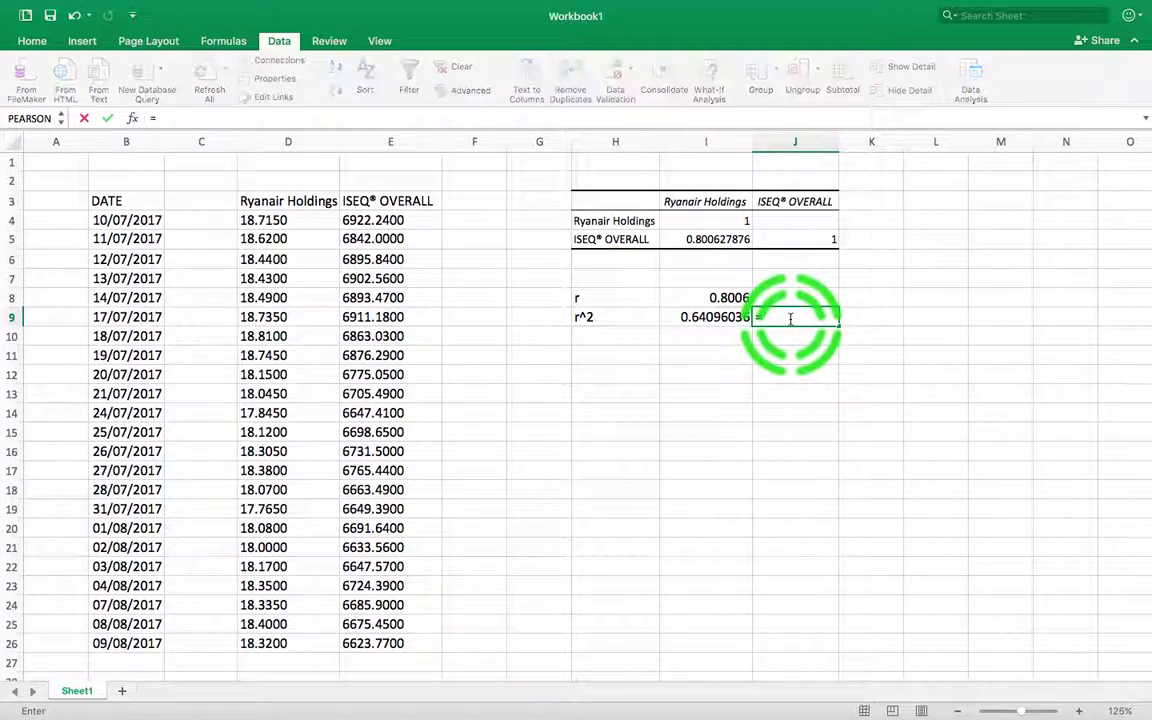
{"action": "left_click", "coordinate": [740, 318]}
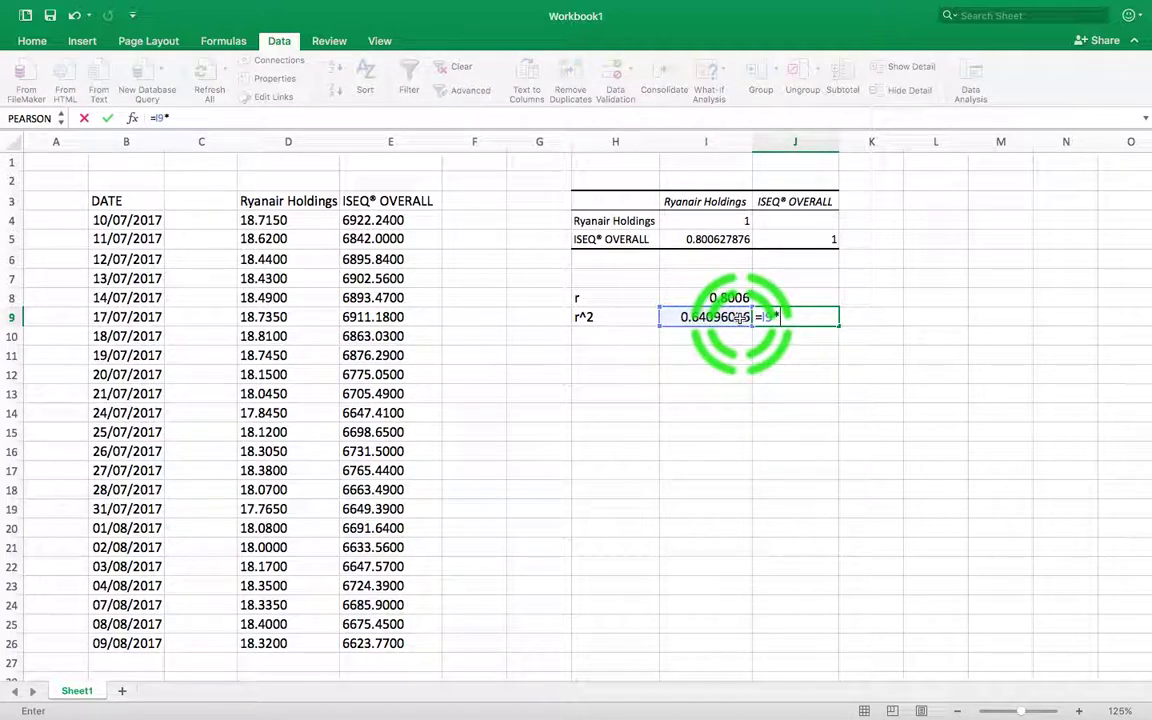
{"action": "key", "text": "Return"}
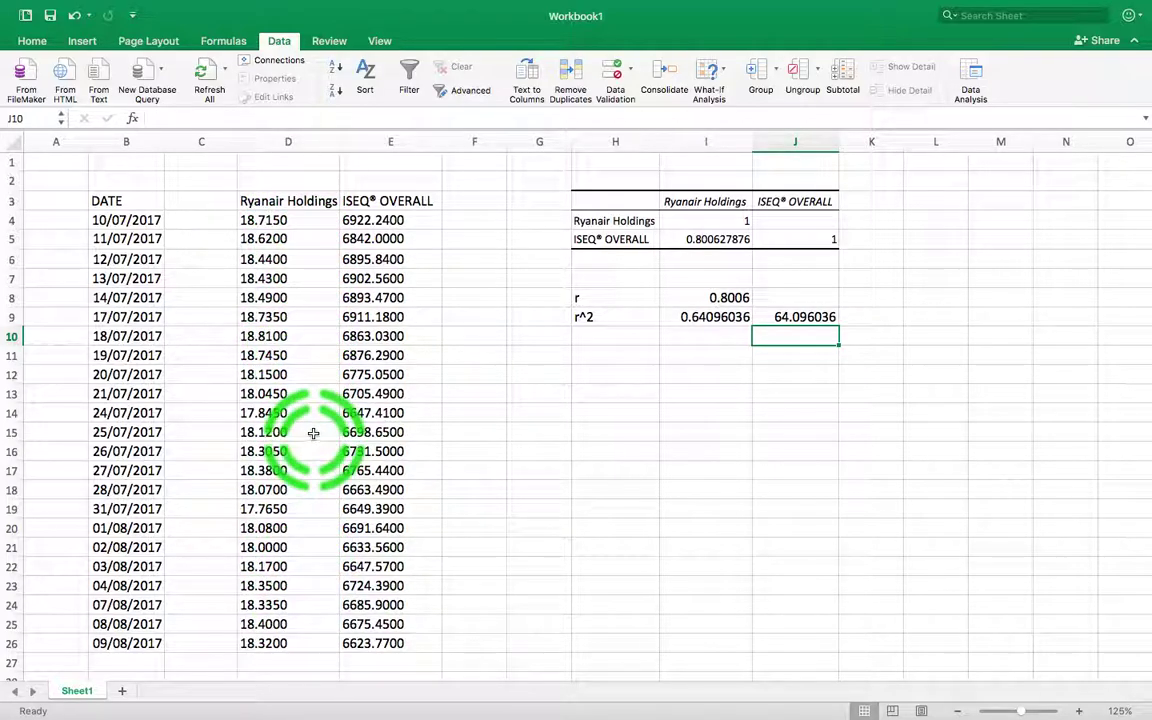
{"action": "left_click", "coordinate": [795, 320]}
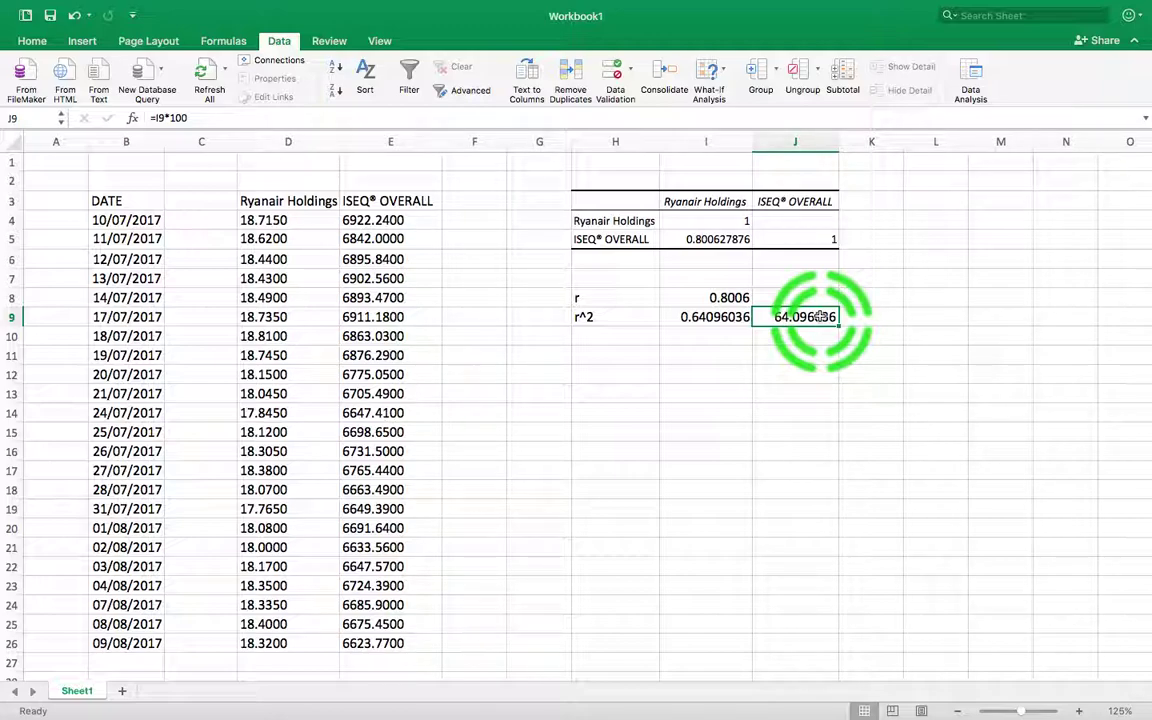
{"action": "left_click", "coordinate": [295, 142]}
{"action": "left_click", "coordinate": [390, 141]}
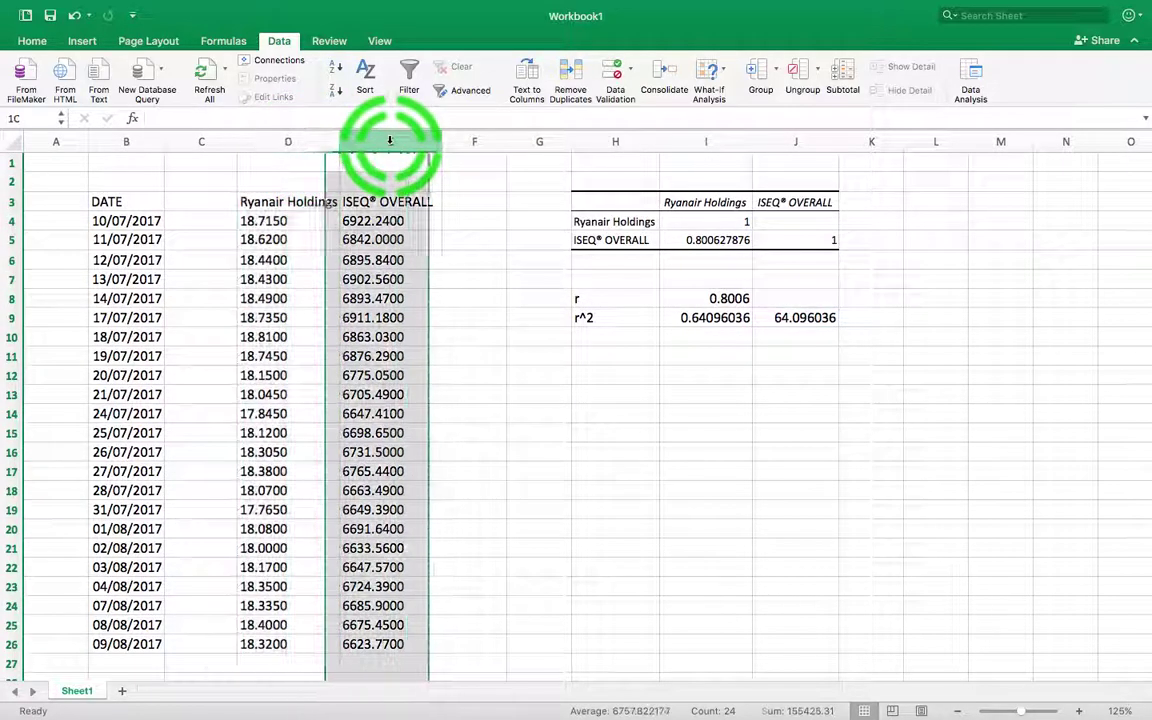
{"action": "left_click", "coordinate": [973, 80]}
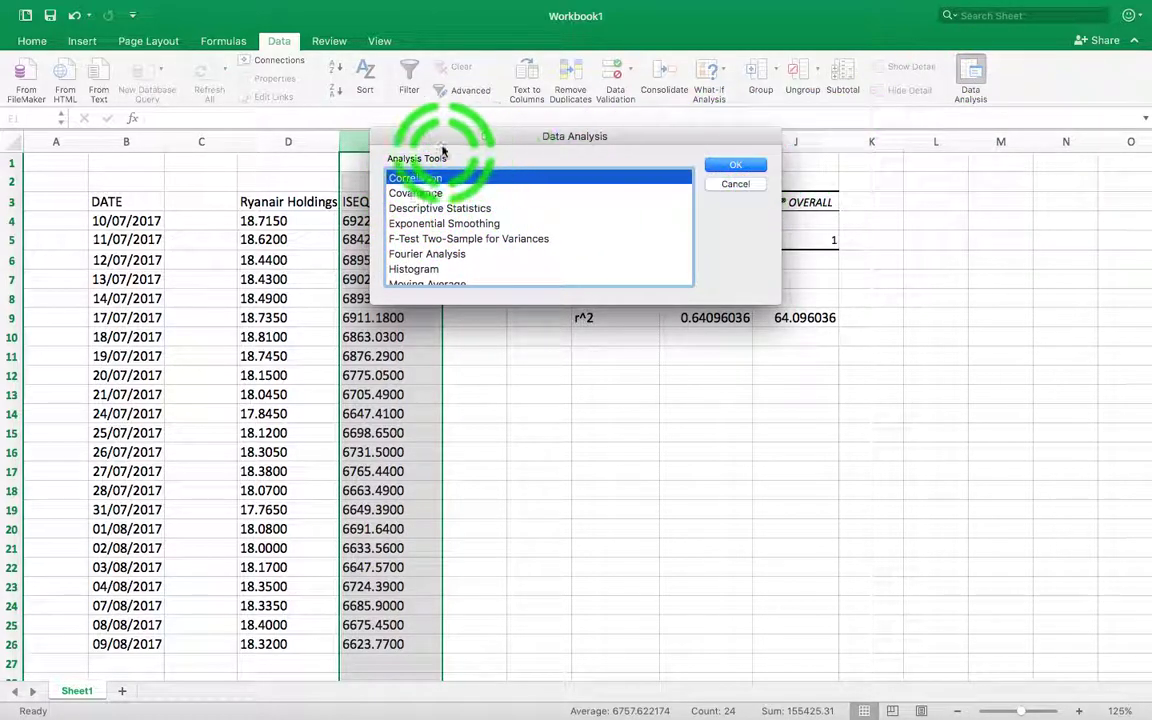
{"action": "left_click", "coordinate": [734, 185]}
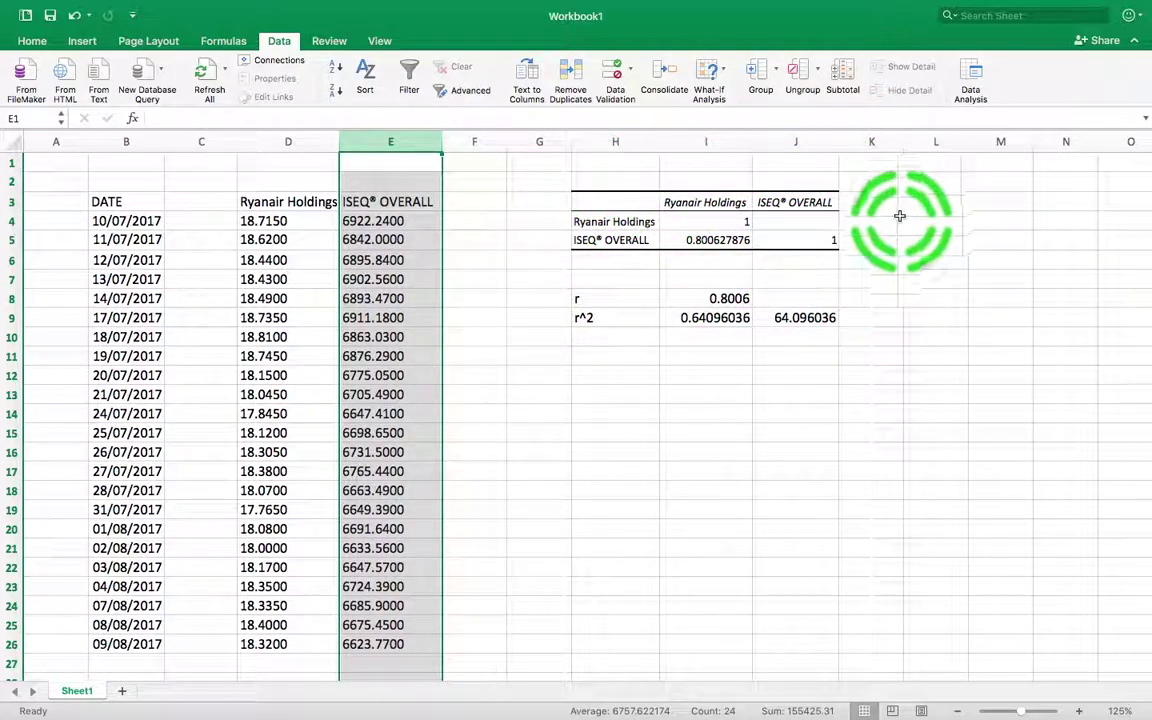
{"action": "left_click", "coordinate": [705, 242]}
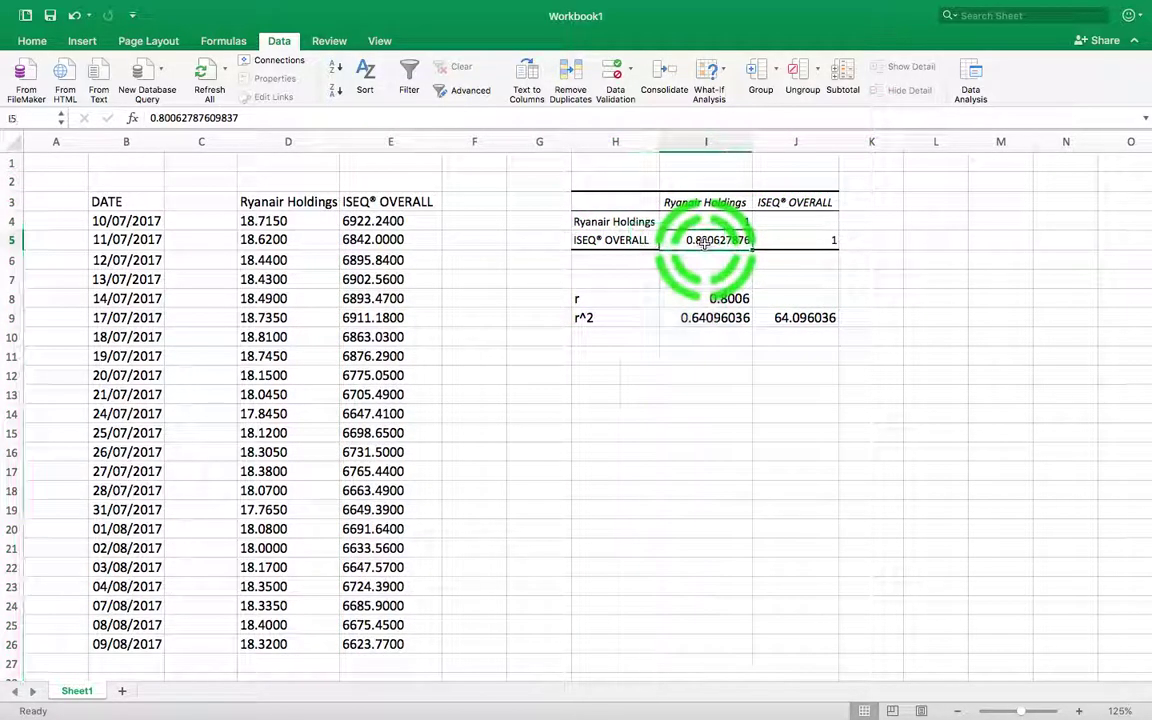
{"action": "left_click", "coordinate": [612, 317]}
{"action": "left_click", "coordinate": [694, 317]}
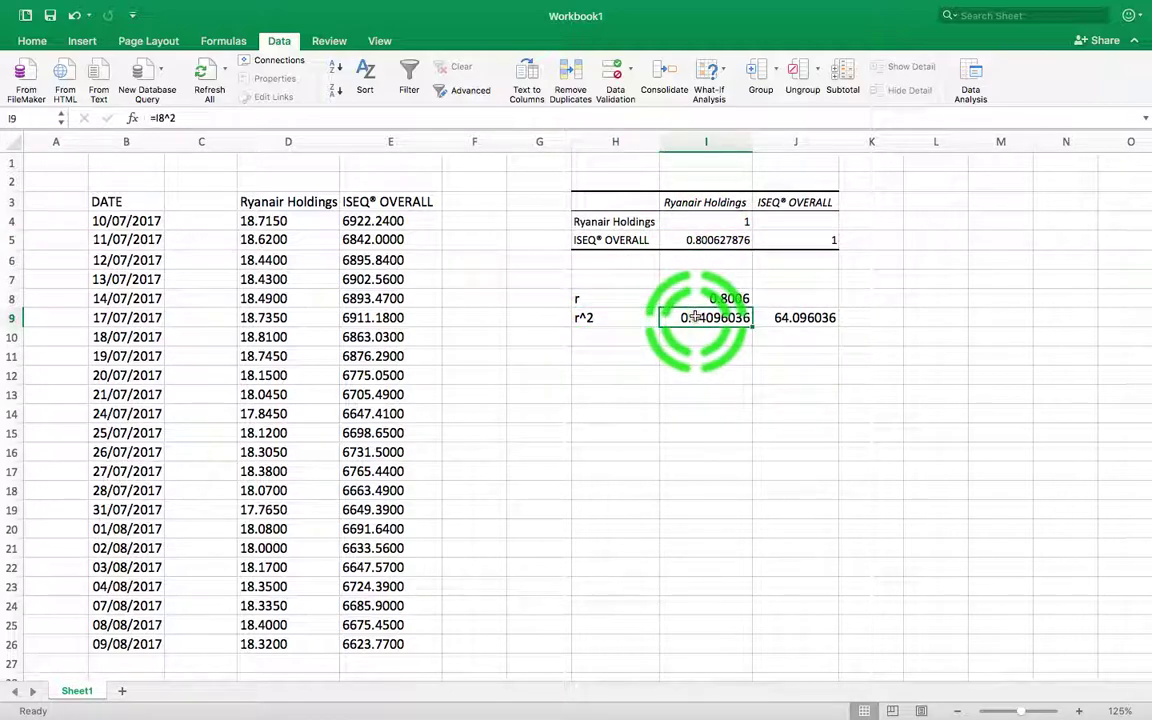
{"action": "left_click", "coordinate": [793, 318]}
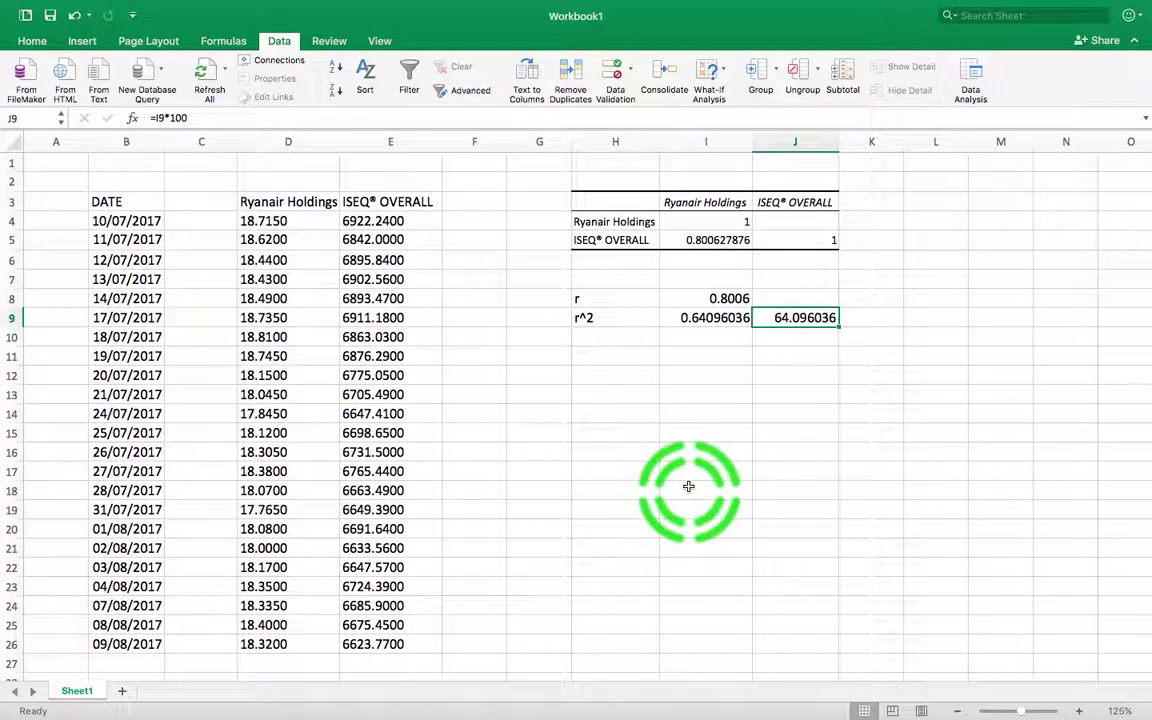
Switch to QuickTime Player and back to Excel, then open QuickTime's Dock menu for stopping the recording.
{"action": "mouse_move", "coordinate": [770, 712]}
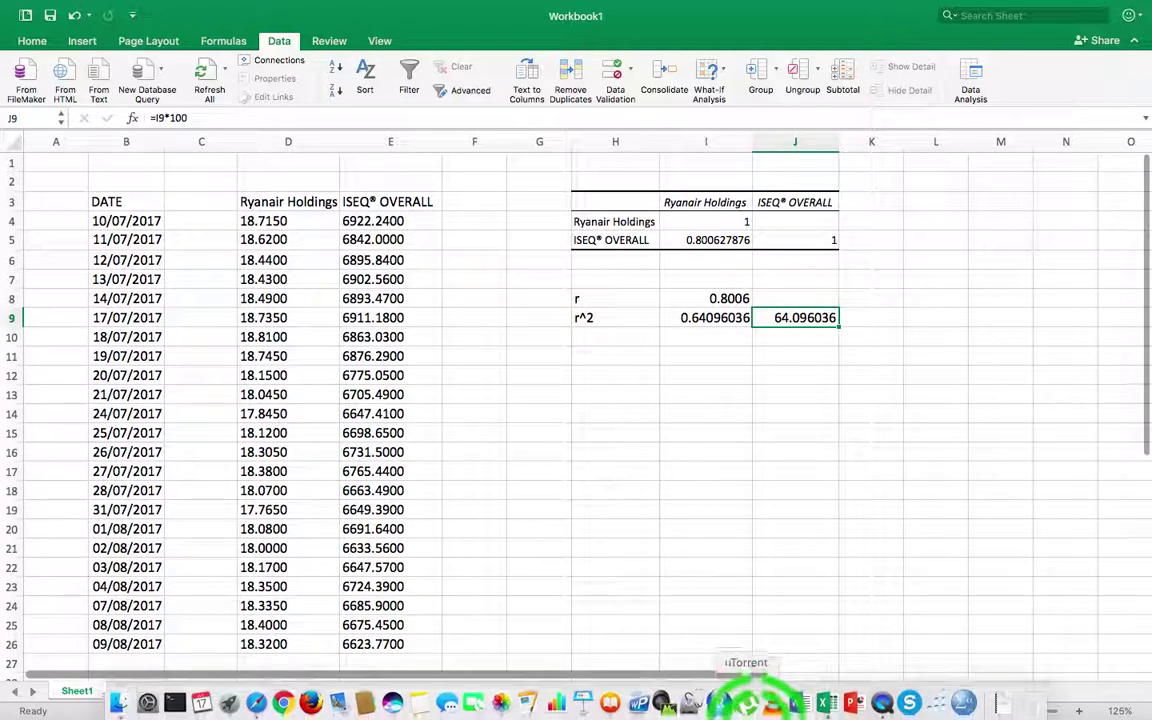
{"action": "left_click", "coordinate": [884, 706]}
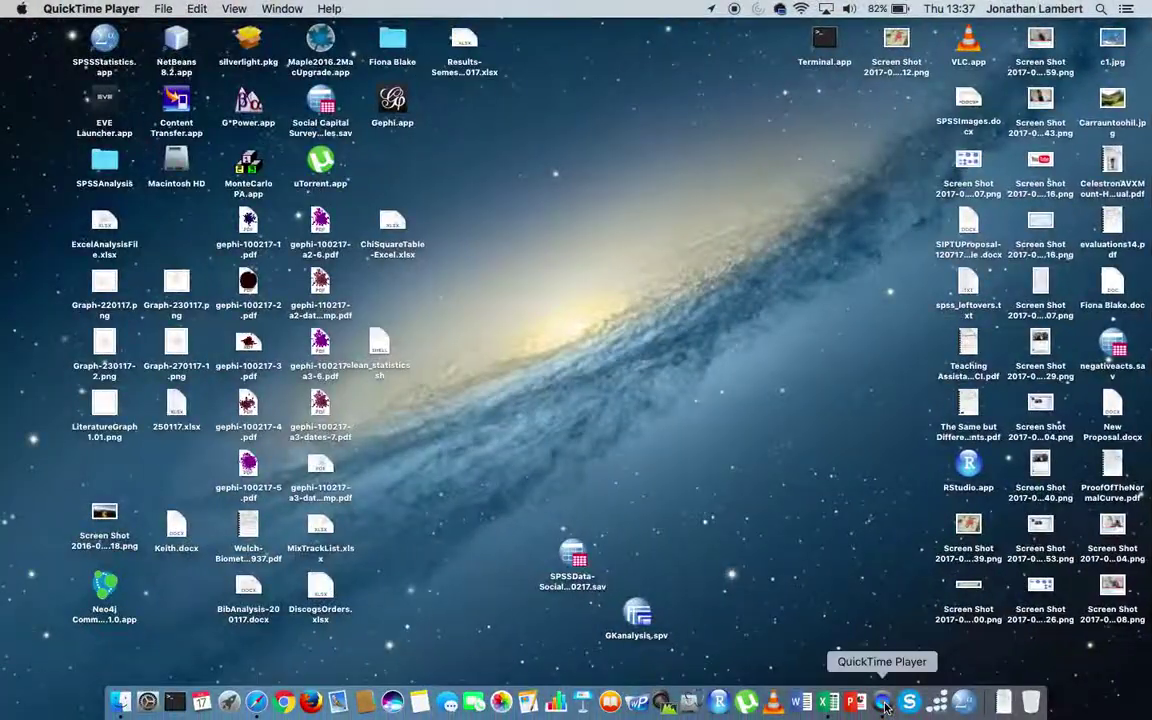
{"action": "left_click", "coordinate": [826, 705]}
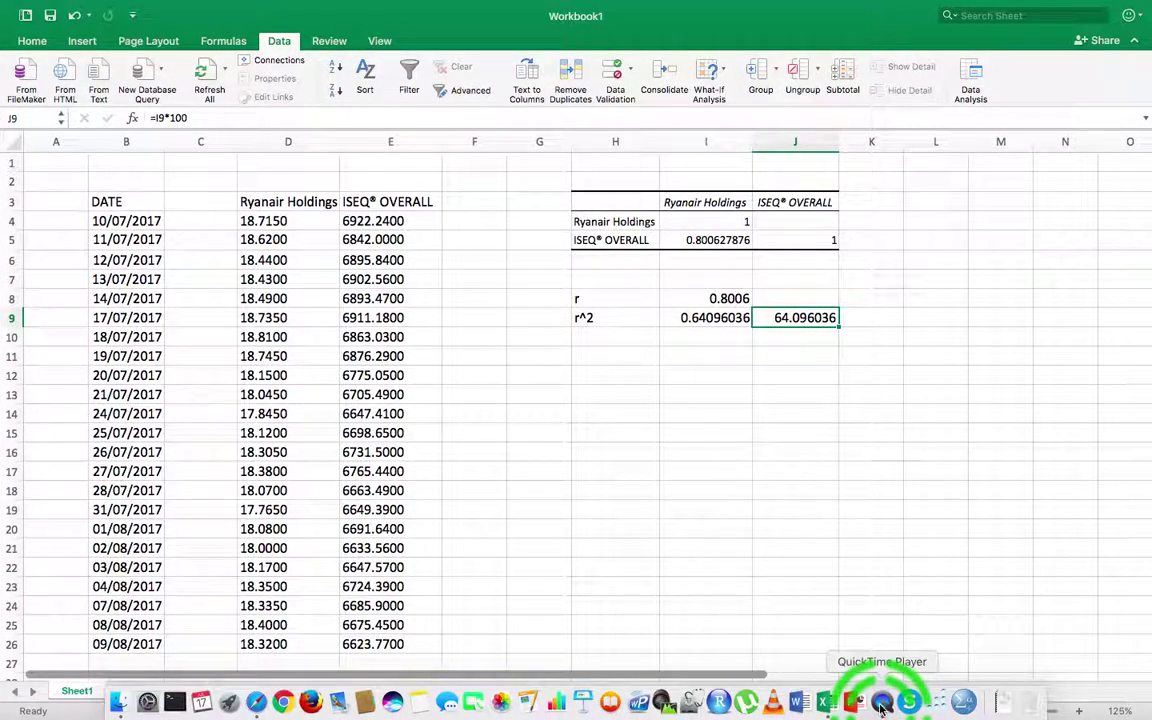
{"action": "right_click", "coordinate": [882, 706]}
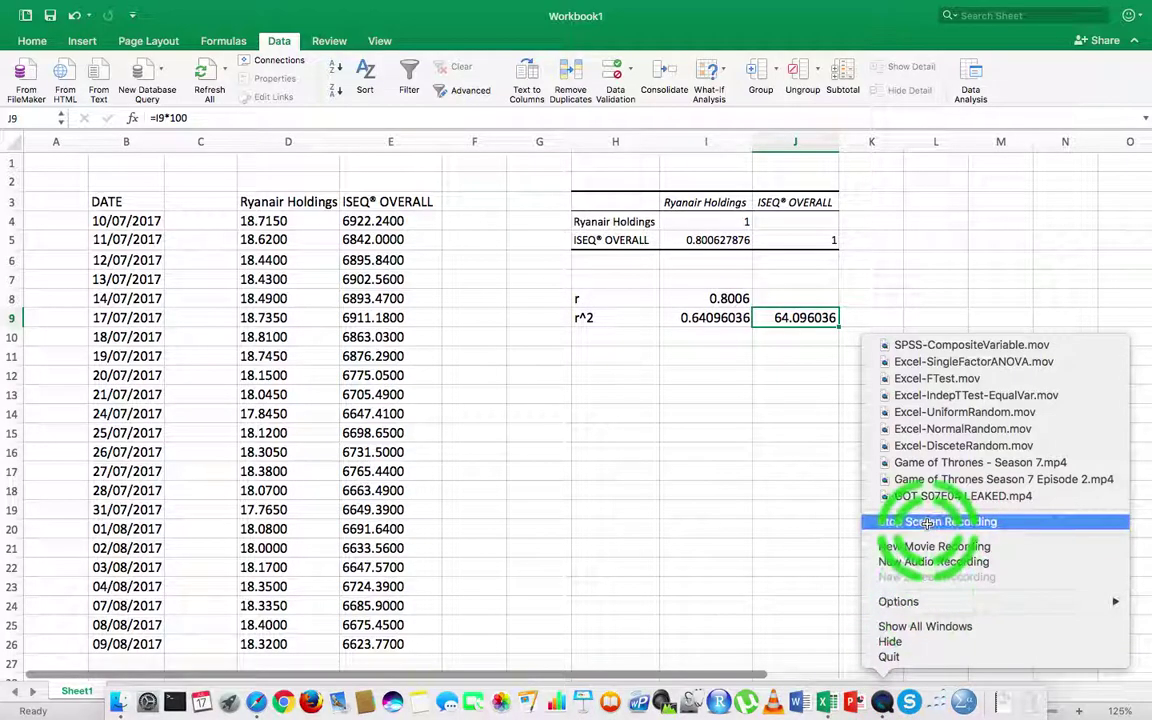